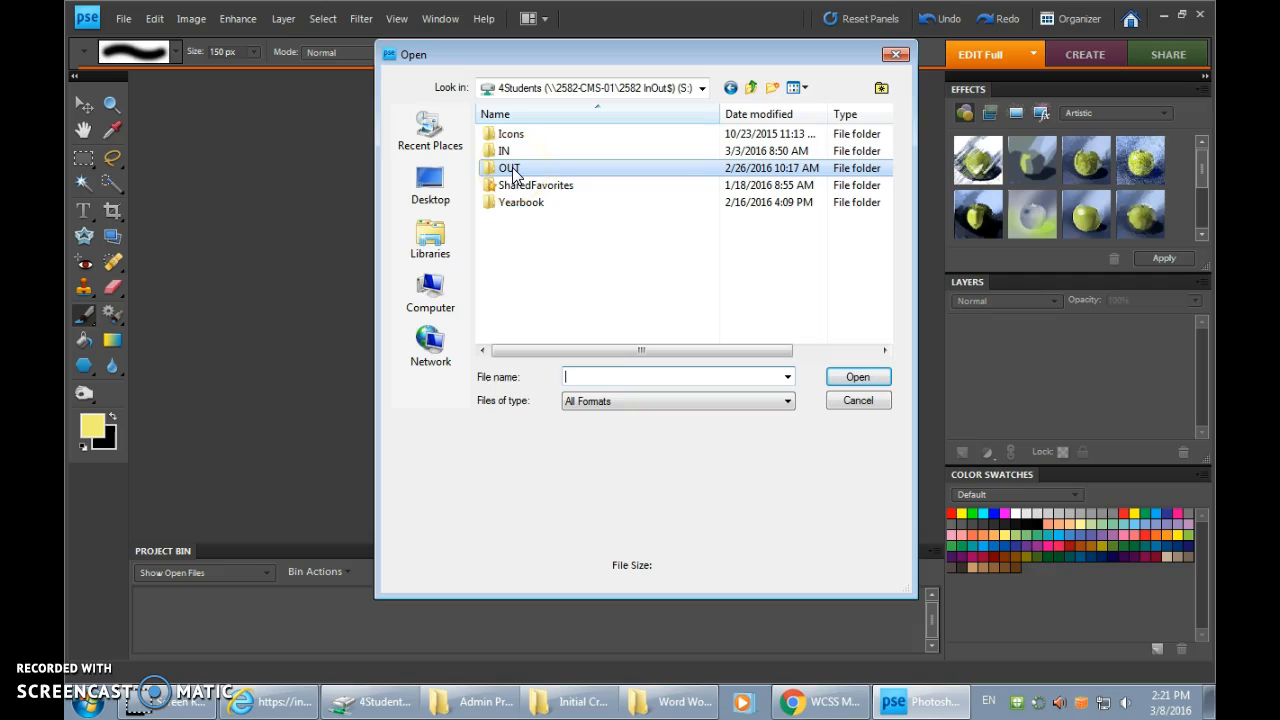
Browse to the Face Off folder inside OUT and Media Art (OUT).
{"action": "double_click", "coordinate": [513, 172]}
{"action": "scroll", "coordinate": [563, 276], "scroll_direction": "down", "scroll_amount": 12}
{"action": "double_click", "coordinate": [540, 238]}
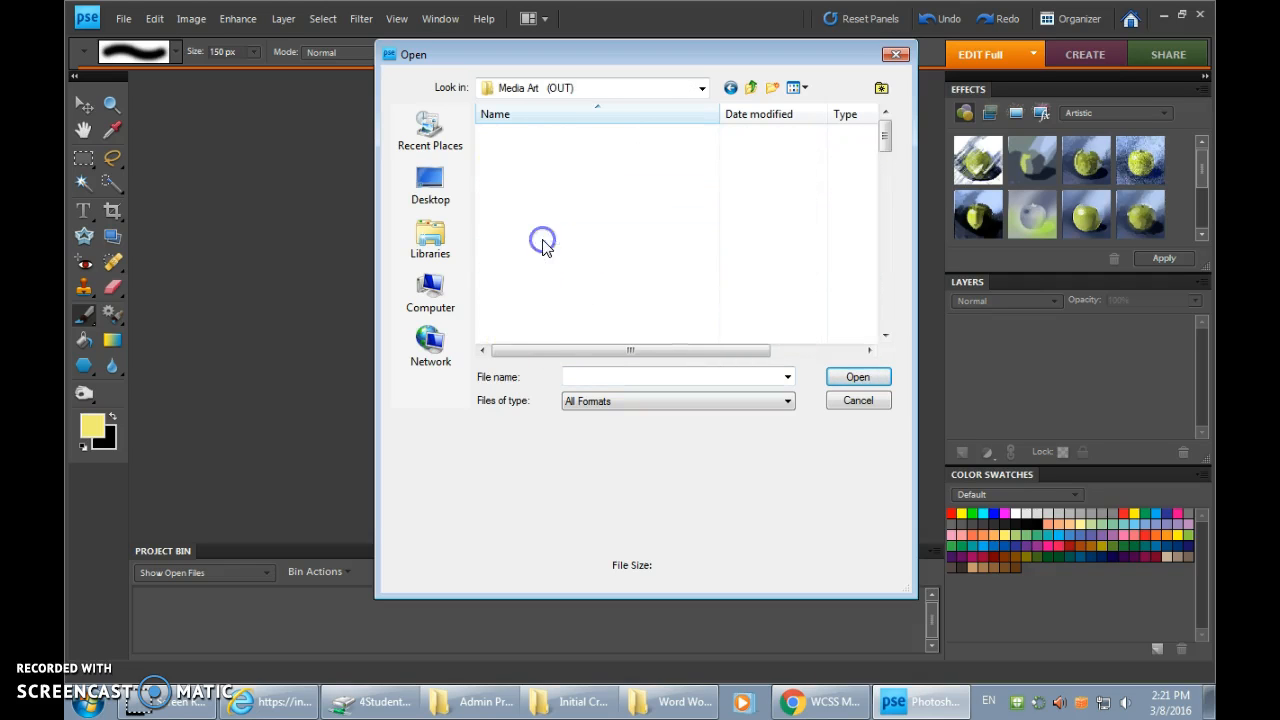
{"action": "scroll", "coordinate": [630, 255], "scroll_direction": "down", "scroll_amount": 4}
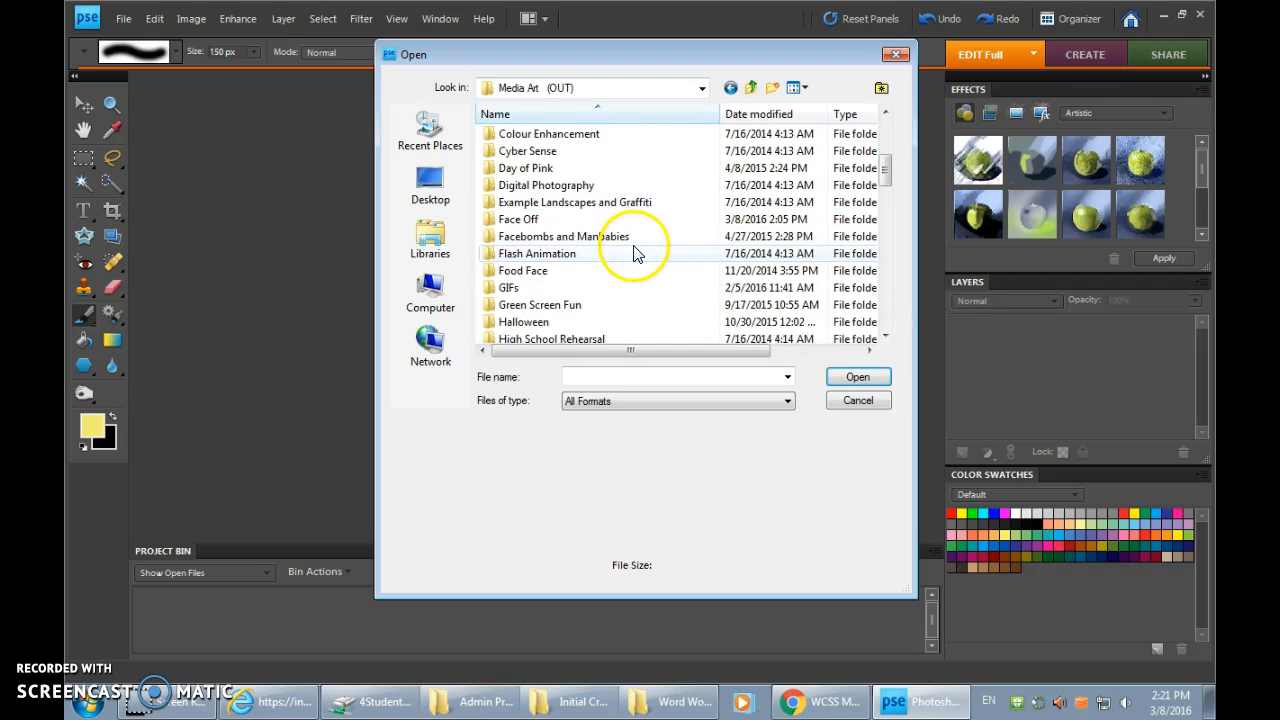
{"action": "left_click", "coordinate": [536, 222]}
{"action": "double_click", "coordinate": [536, 222]}
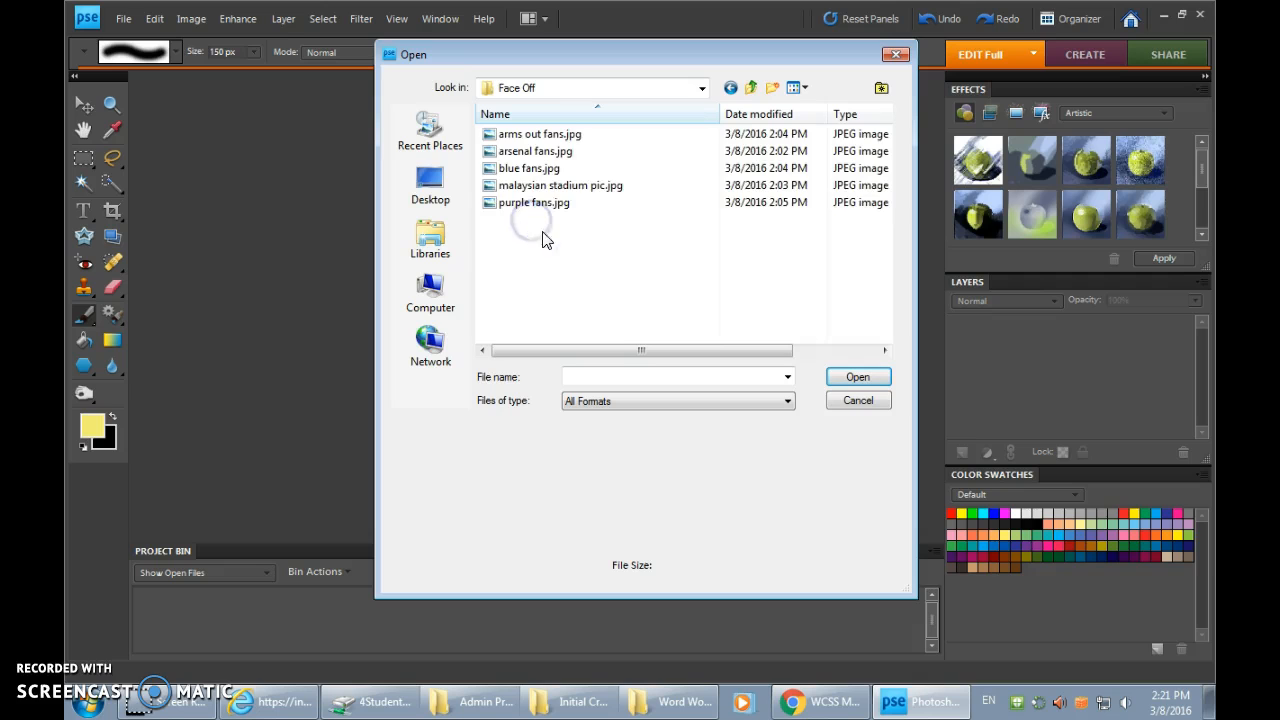
Preview several of the fan photos in the Face Off folder and open purple fans.jpg.
{"action": "left_click", "coordinate": [529, 168]}
{"action": "left_click", "coordinate": [528, 151]}
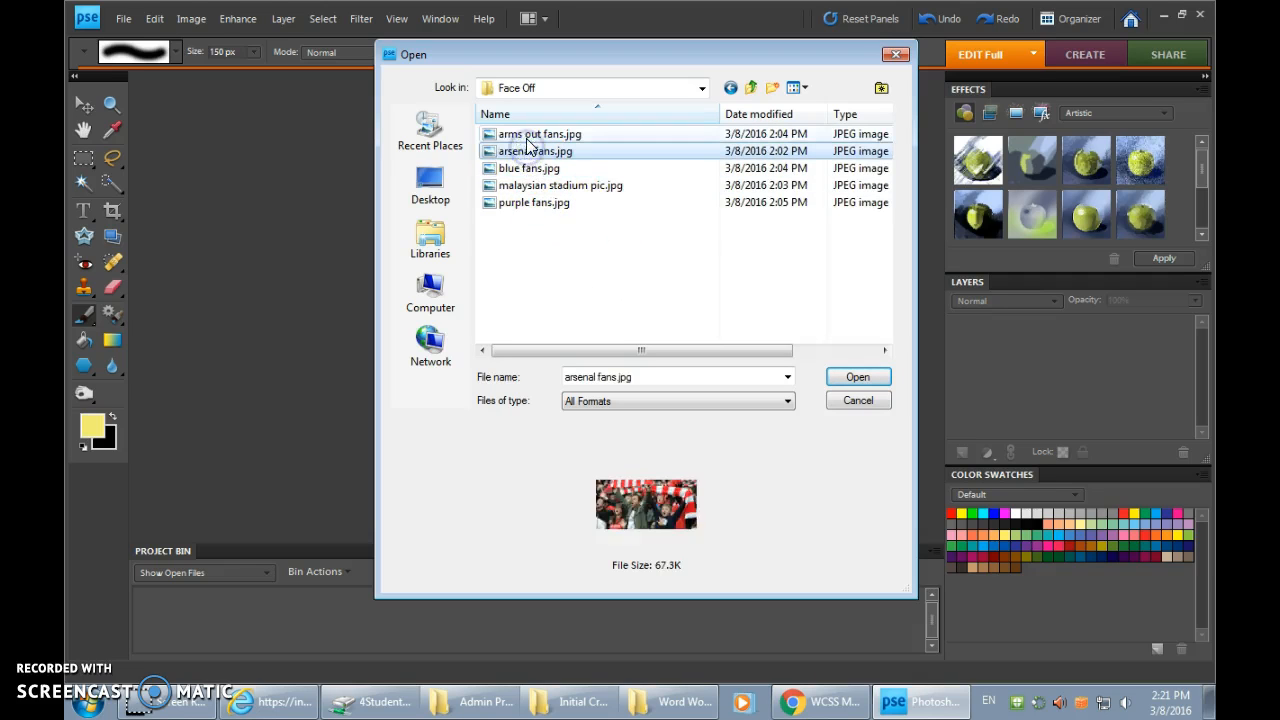
{"action": "left_click", "coordinate": [528, 134]}
{"action": "left_click", "coordinate": [533, 203]}
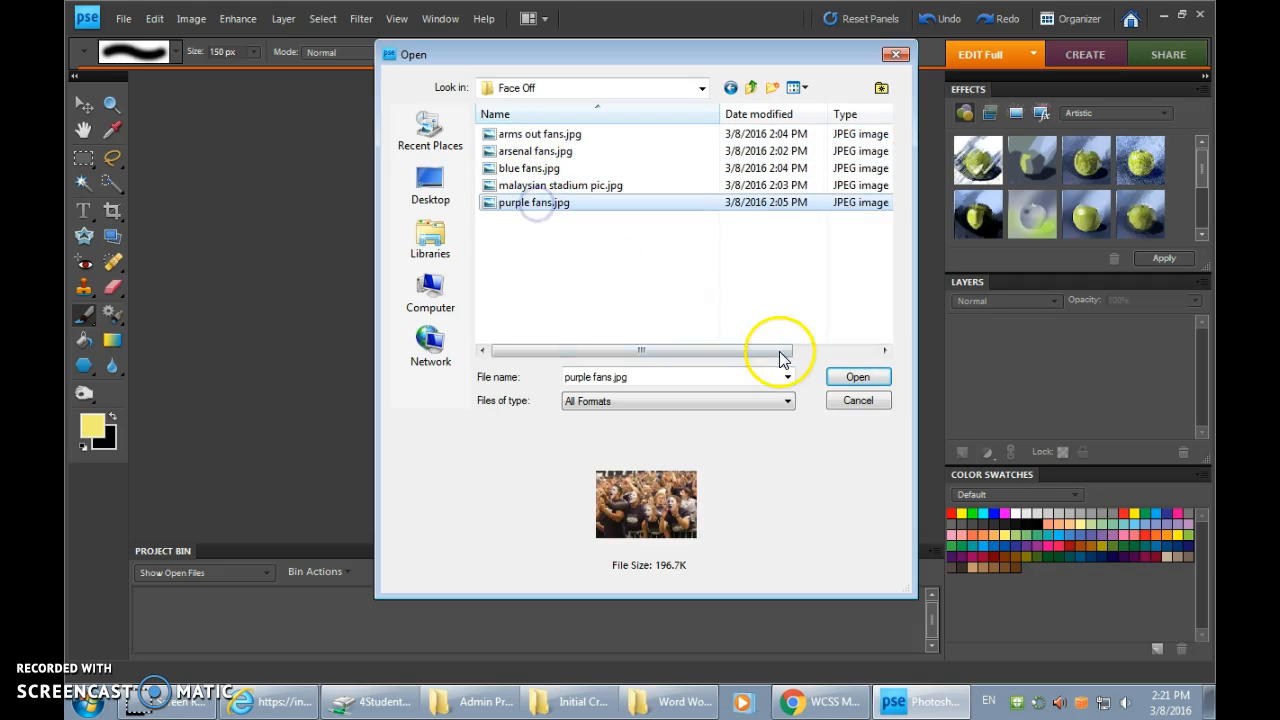
{"action": "left_click", "coordinate": [858, 378]}
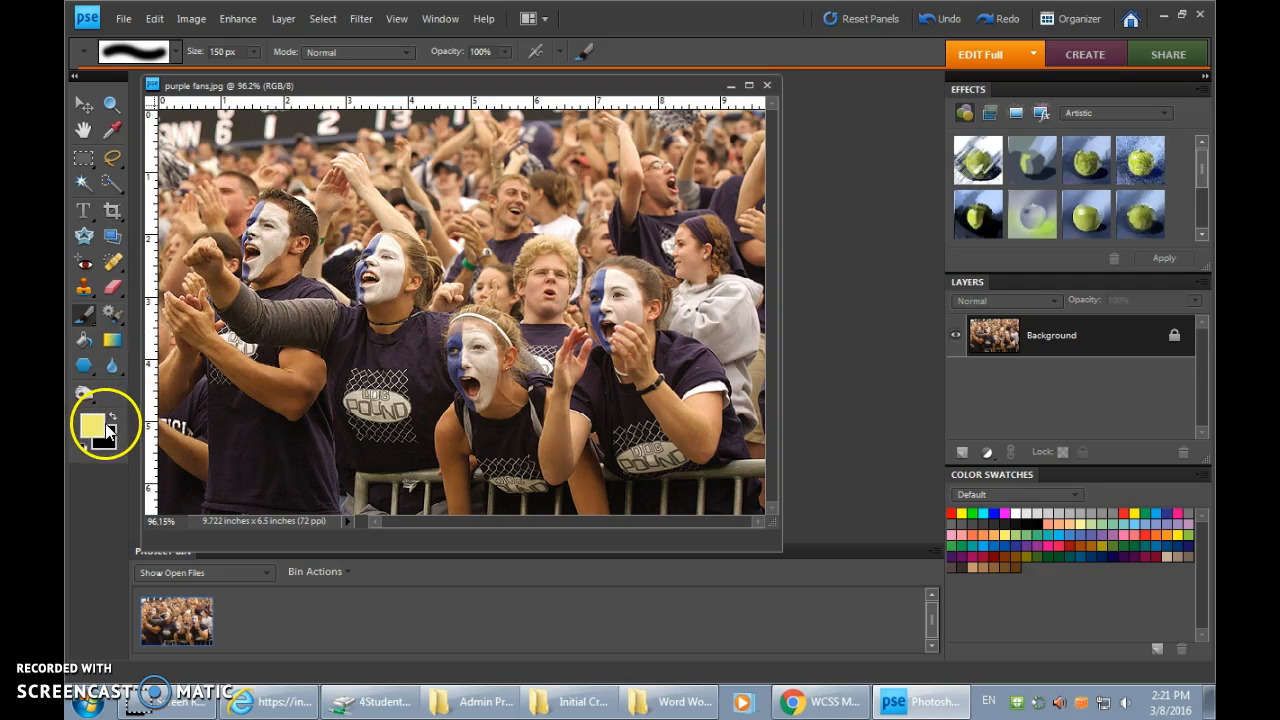
Paint yellow spots over the four painted faces directly on the Background layer with the soft 150 px brush.
{"action": "left_click", "coordinate": [263, 238]}
{"action": "left_click", "coordinate": [263, 238]}
{"action": "left_click", "coordinate": [389, 270]}
{"action": "left_click", "coordinate": [457, 366]}
{"action": "left_click", "coordinate": [611, 308]}
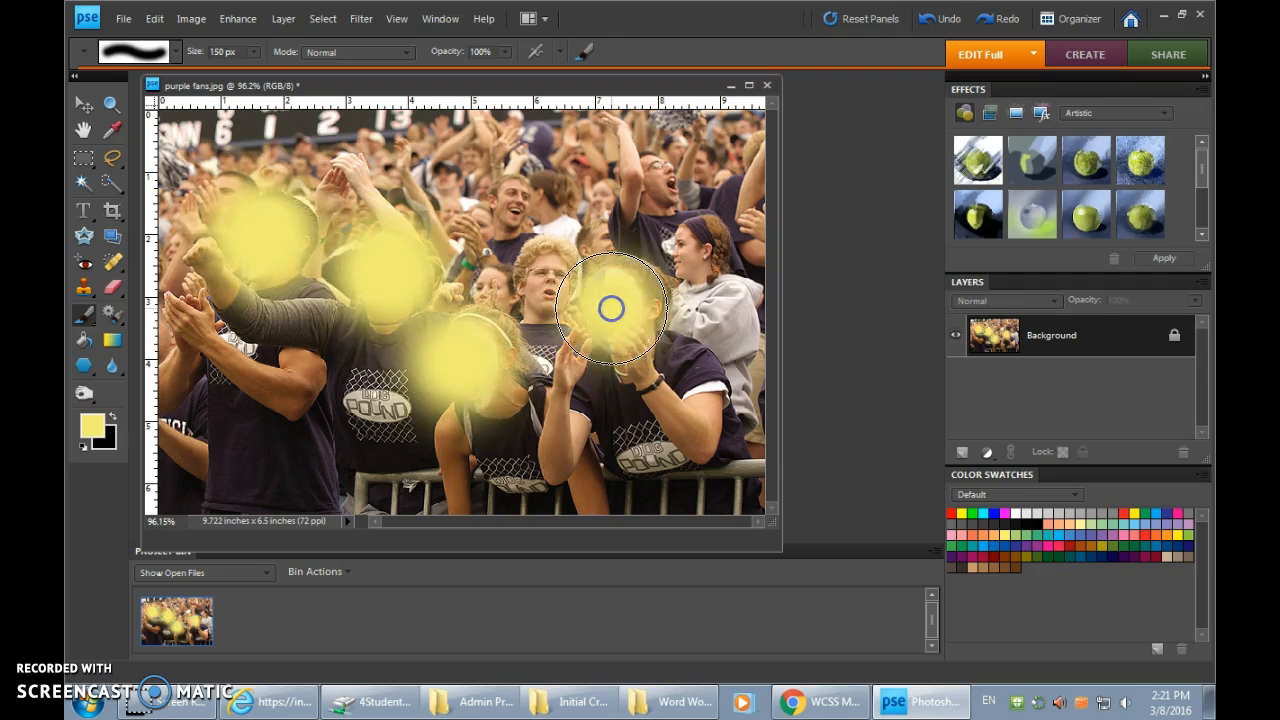
{"action": "left_click", "coordinate": [263, 213]}
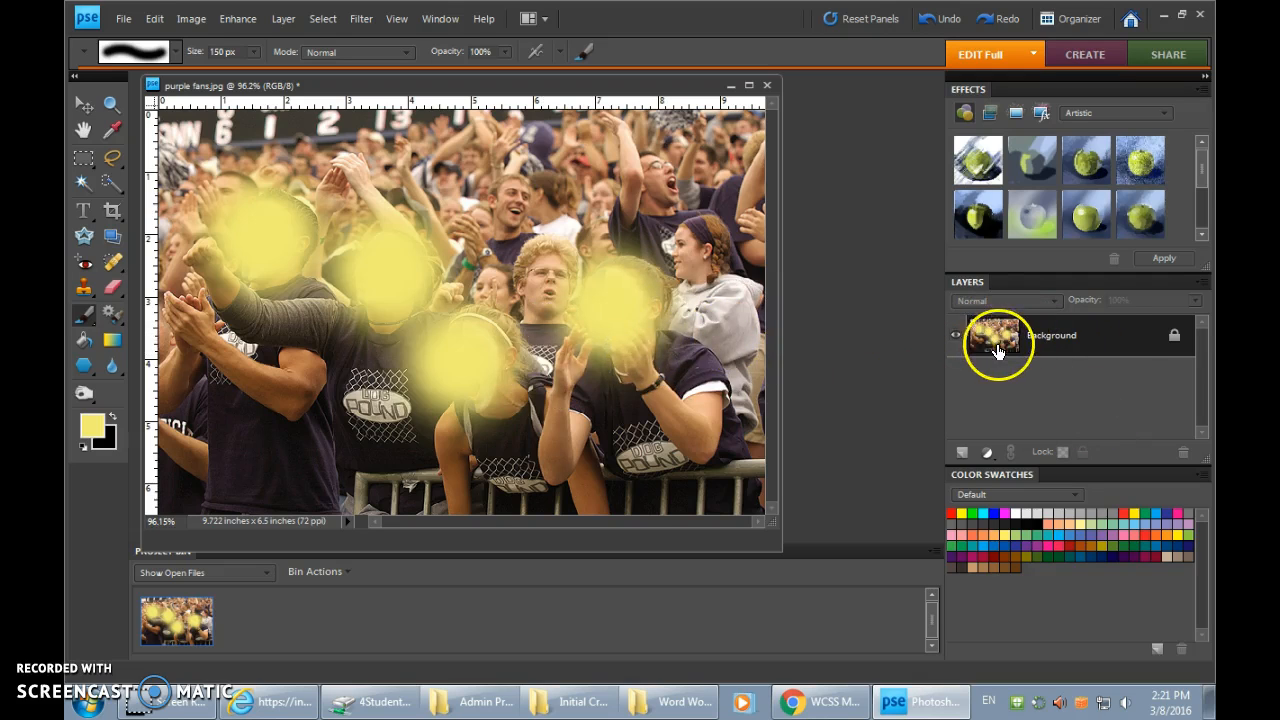
Undo all the yellow brush spots painted on the Background layer.
{"action": "key", "text": "ctrl+z"}
{"action": "key", "text": "ctrl+z"}
{"action": "key", "text": "ctrl+z"}
{"action": "key", "text": "ctrl+z"}
{"action": "key", "text": "ctrl+z"}
{"action": "key", "text": "ctrl+z"}
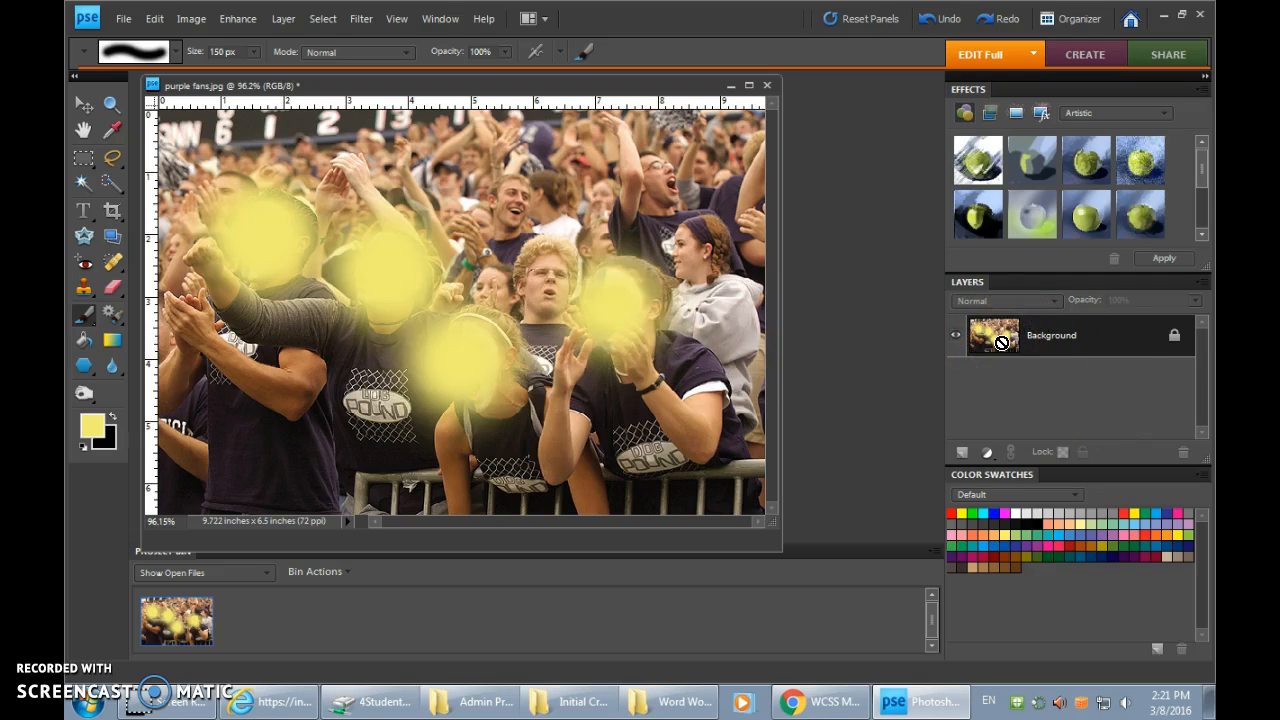
{"action": "key", "text": "ctrl+z"}
{"action": "key", "text": "ctrl+z"}
{"action": "key", "text": "ctrl+z"}
{"action": "key", "text": "ctrl+z"}
{"action": "key", "text": "ctrl+z"}
{"action": "key", "text": "ctrl+z"}
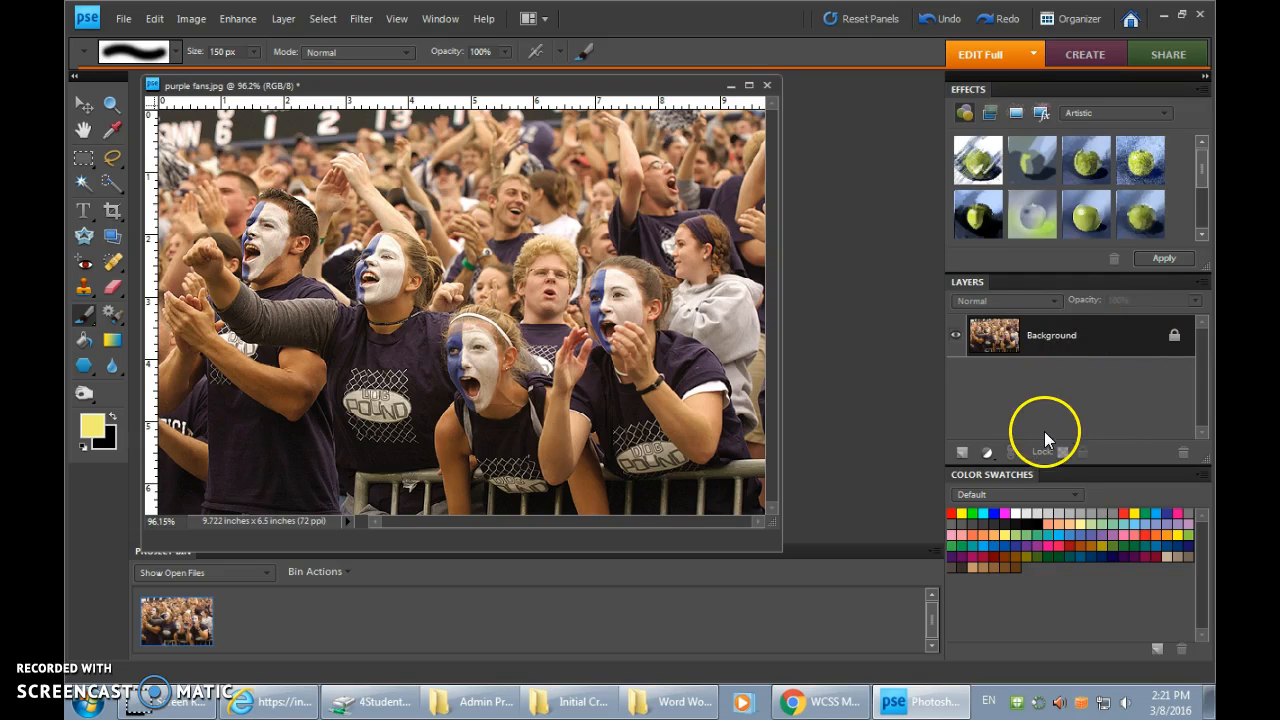
Add a new layer above the Background, name it "face off" and make it the active layer.
{"action": "left_click", "coordinate": [962, 453]}
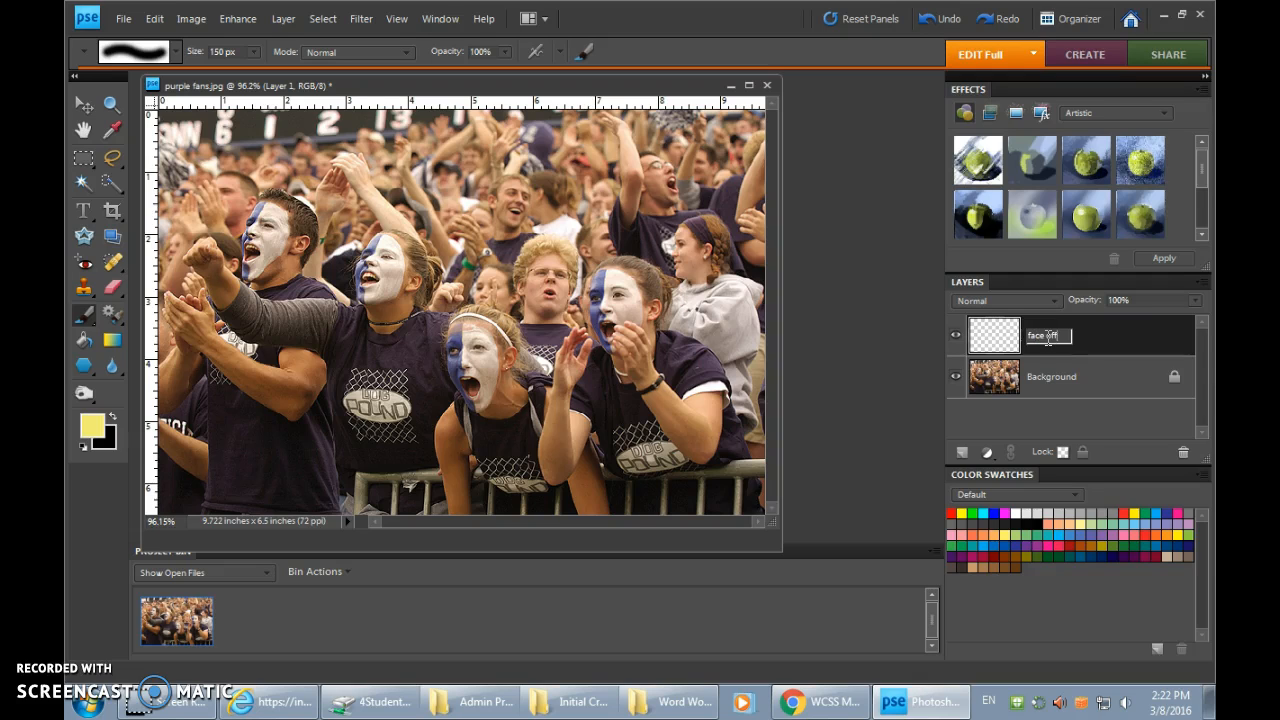
{"action": "left_click", "coordinate": [1094, 372]}
{"action": "left_click", "coordinate": [1095, 344]}
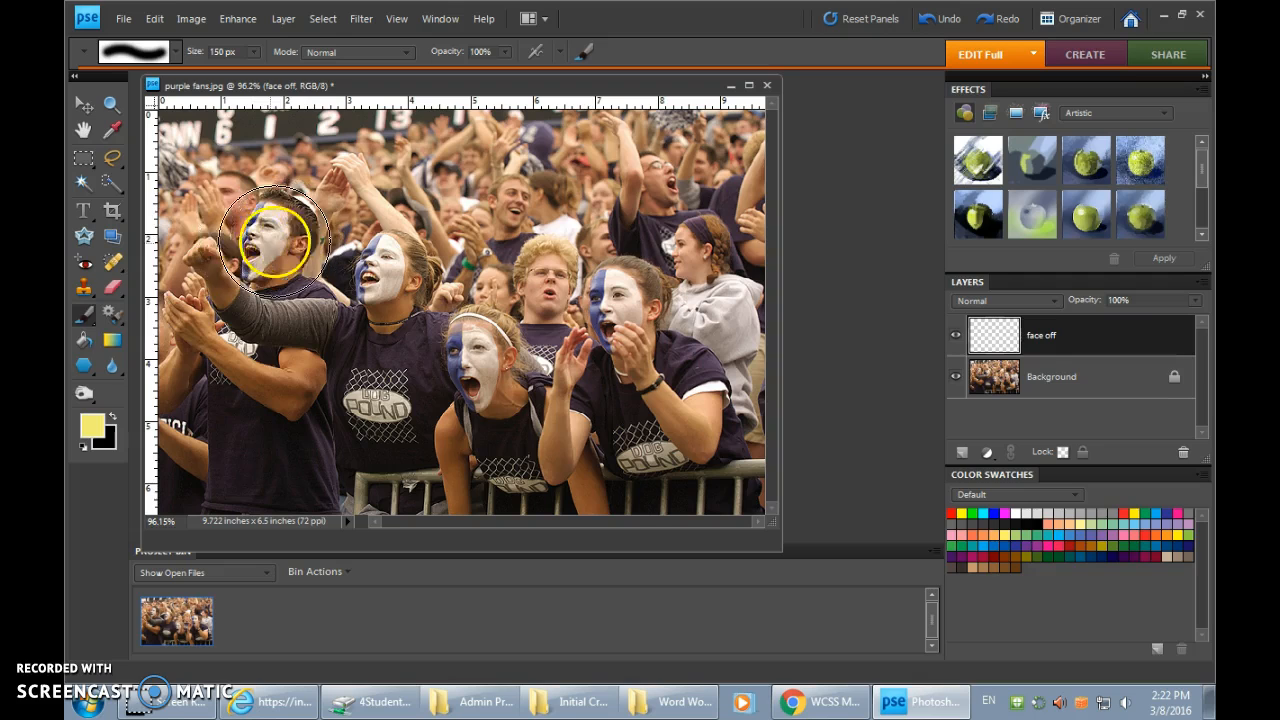
Choose the hard round 19 px brush from the Default Brushes.
{"action": "left_click", "coordinate": [176, 52]}
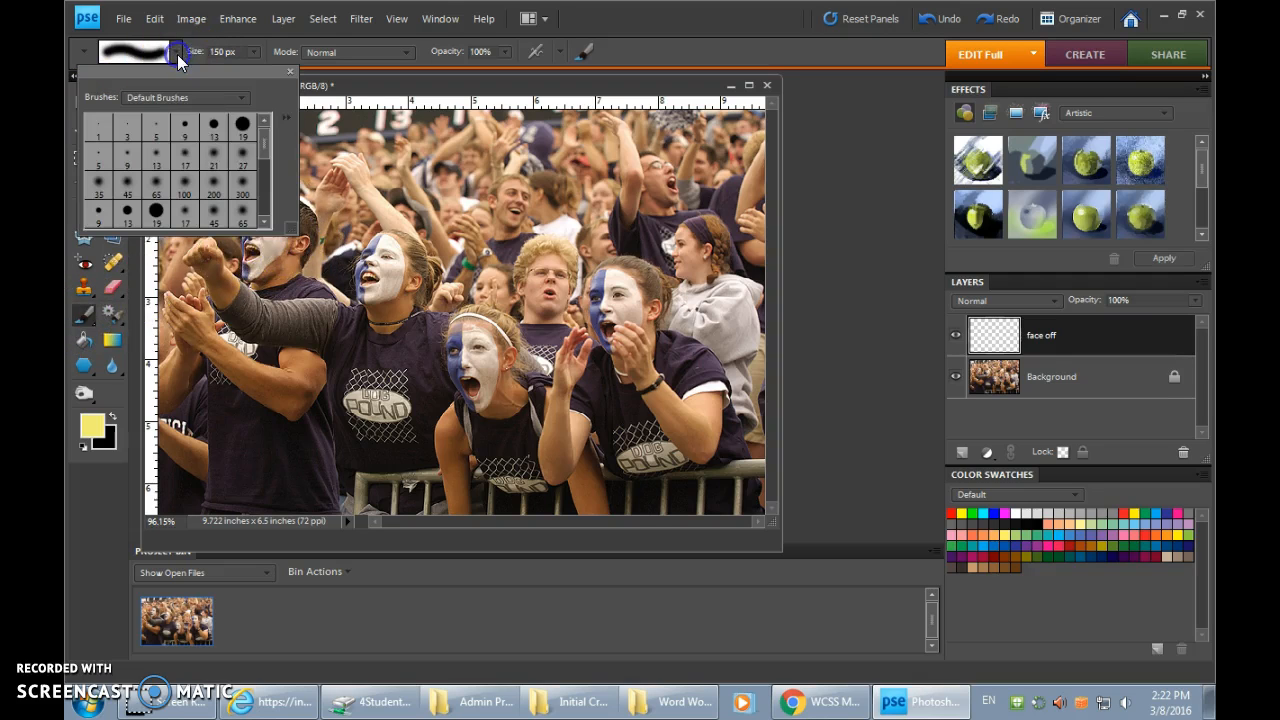
{"action": "left_click", "coordinate": [242, 124]}
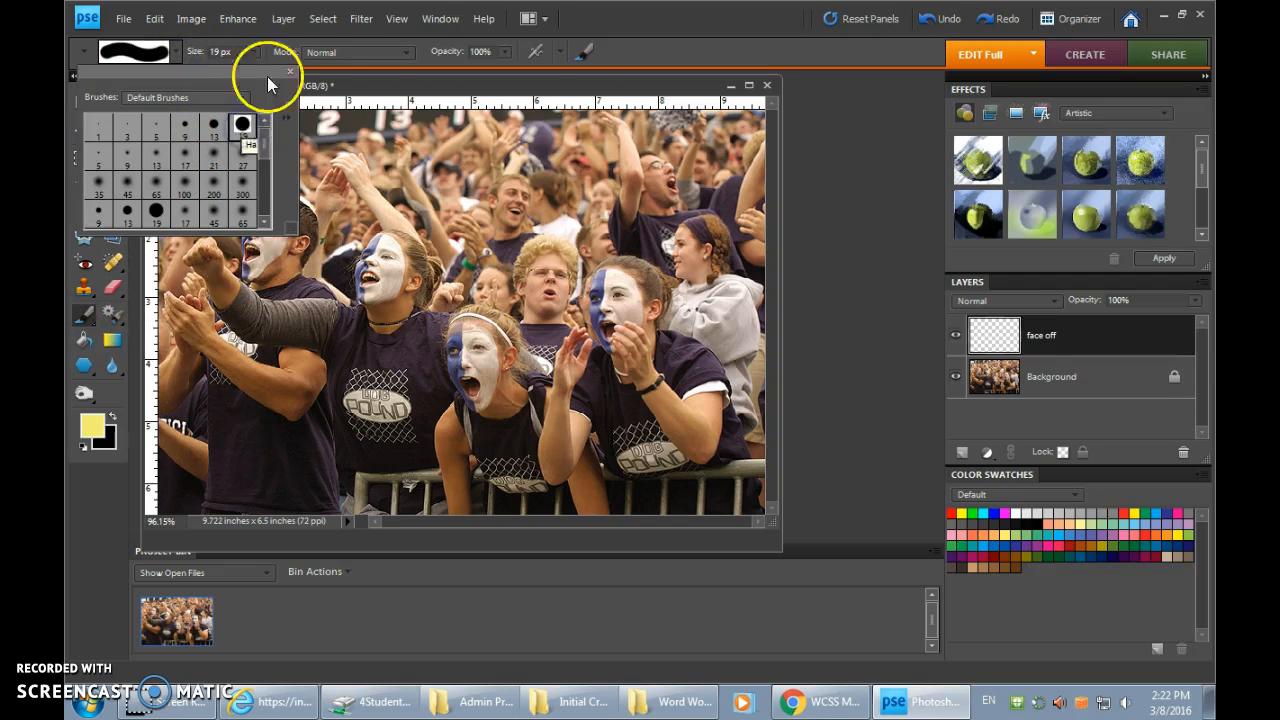
{"action": "left_click", "coordinate": [603, 52]}
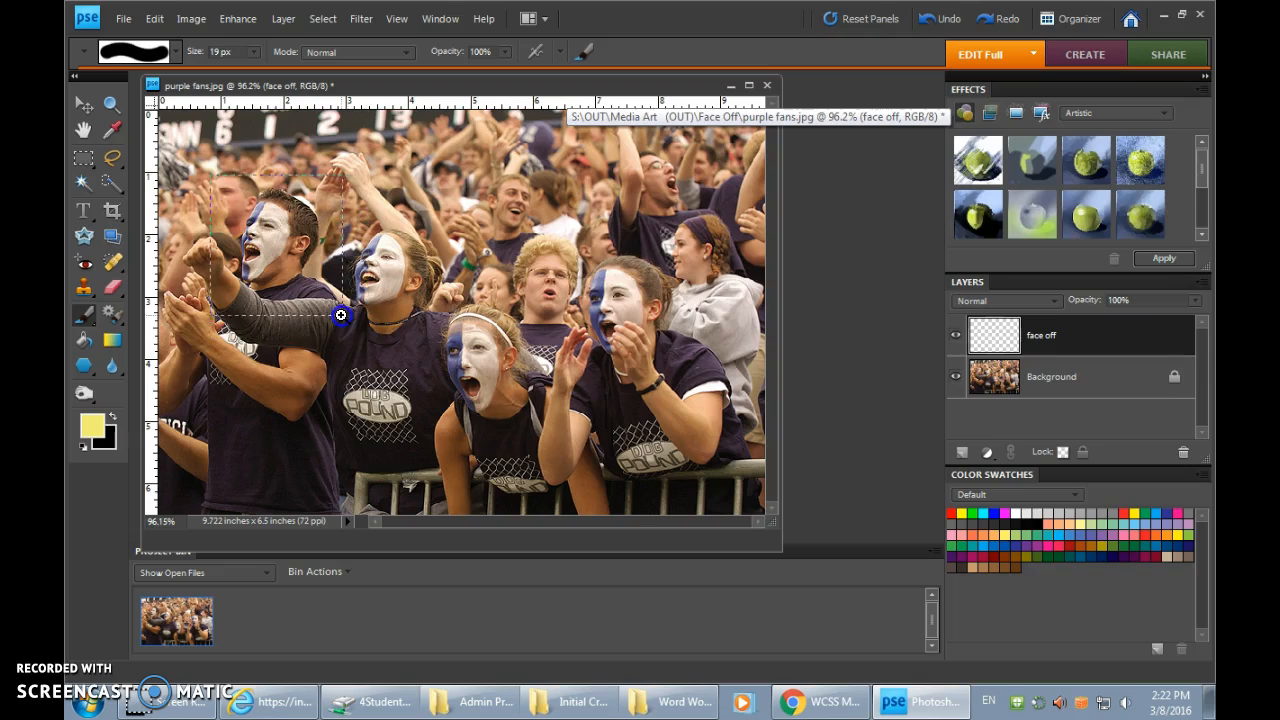
Try painting solid yellow over the faces of the two leftmost front-row fans on the face off layer, and undo the strokes.
{"action": "left_click_drag", "start_coordinate": [342, 318], "coordinate": [342, 318]}
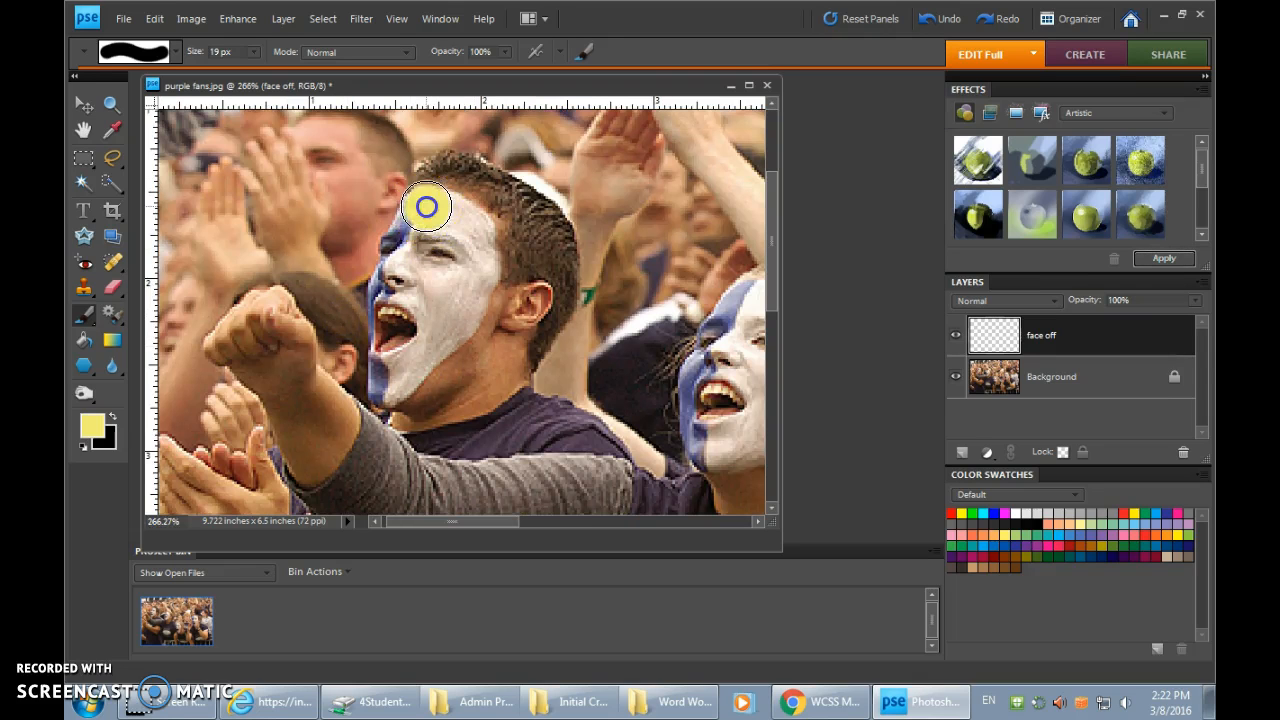
{"action": "mouse_move", "coordinate": [414, 224]}
{"action": "left_mouse_down"}
{"action": "mouse_move", "coordinate": [386, 386]}
{"action": "mouse_move", "coordinate": [446, 366]}
{"action": "mouse_move", "coordinate": [483, 322]}
{"action": "mouse_move", "coordinate": [408, 360]}
{"action": "mouse_move", "coordinate": [441, 252]}
{"action": "mouse_move", "coordinate": [437, 334]}
{"action": "mouse_move", "coordinate": [473, 246]}
{"action": "mouse_move", "coordinate": [441, 210]}
{"action": "mouse_move", "coordinate": [474, 229]}
{"action": "mouse_move", "coordinate": [477, 321]}
{"action": "left_mouse_up"}
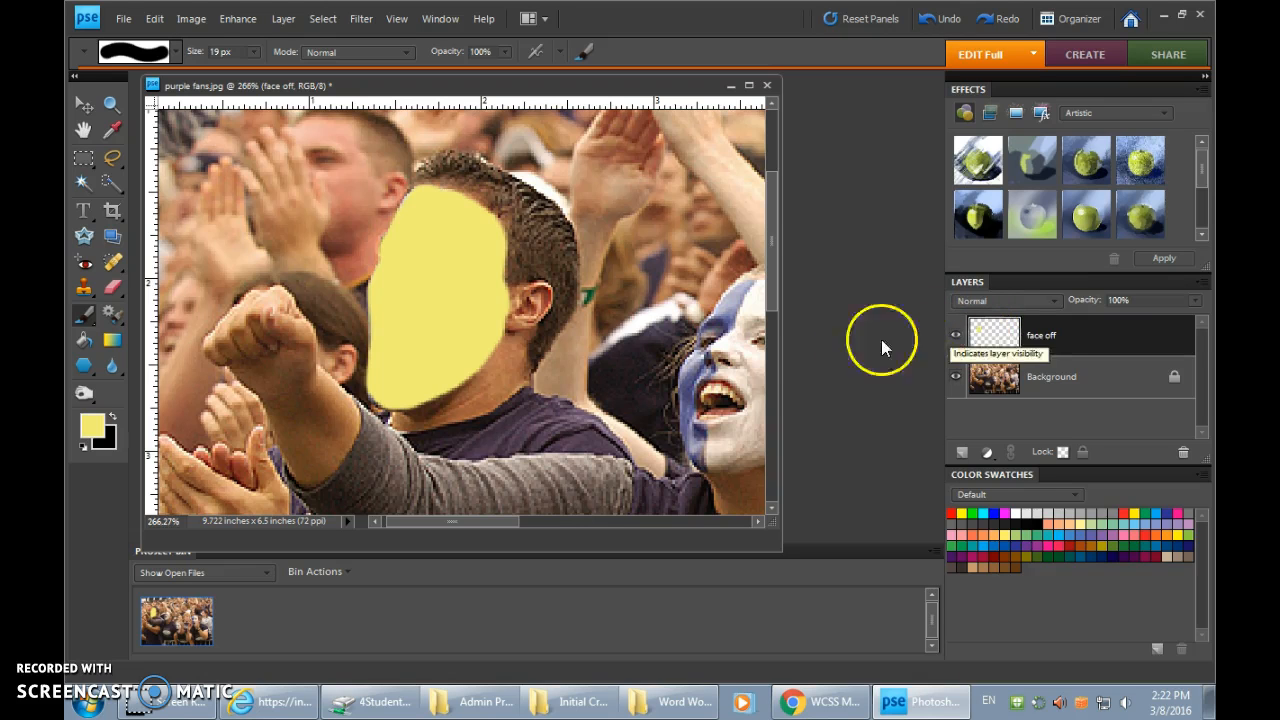
{"action": "left_click_drag", "start_coordinate": [686, 366], "coordinate": [427, 282]}
{"action": "mouse_move", "coordinate": [348, 236]}
{"action": "left_mouse_down"}
{"action": "mouse_move", "coordinate": [395, 219]}
{"action": "mouse_move", "coordinate": [364, 242]}
{"action": "mouse_move", "coordinate": [338, 307]}
{"action": "mouse_move", "coordinate": [357, 369]}
{"action": "mouse_move", "coordinate": [406, 337]}
{"action": "mouse_move", "coordinate": [356, 348]}
{"action": "mouse_move", "coordinate": [395, 284]}
{"action": "mouse_move", "coordinate": [406, 222]}
{"action": "mouse_move", "coordinate": [426, 231]}
{"action": "mouse_move", "coordinate": [438, 265]}
{"action": "mouse_move", "coordinate": [427, 337]}
{"action": "mouse_move", "coordinate": [429, 285]}
{"action": "mouse_move", "coordinate": [397, 365]}
{"action": "left_mouse_up"}
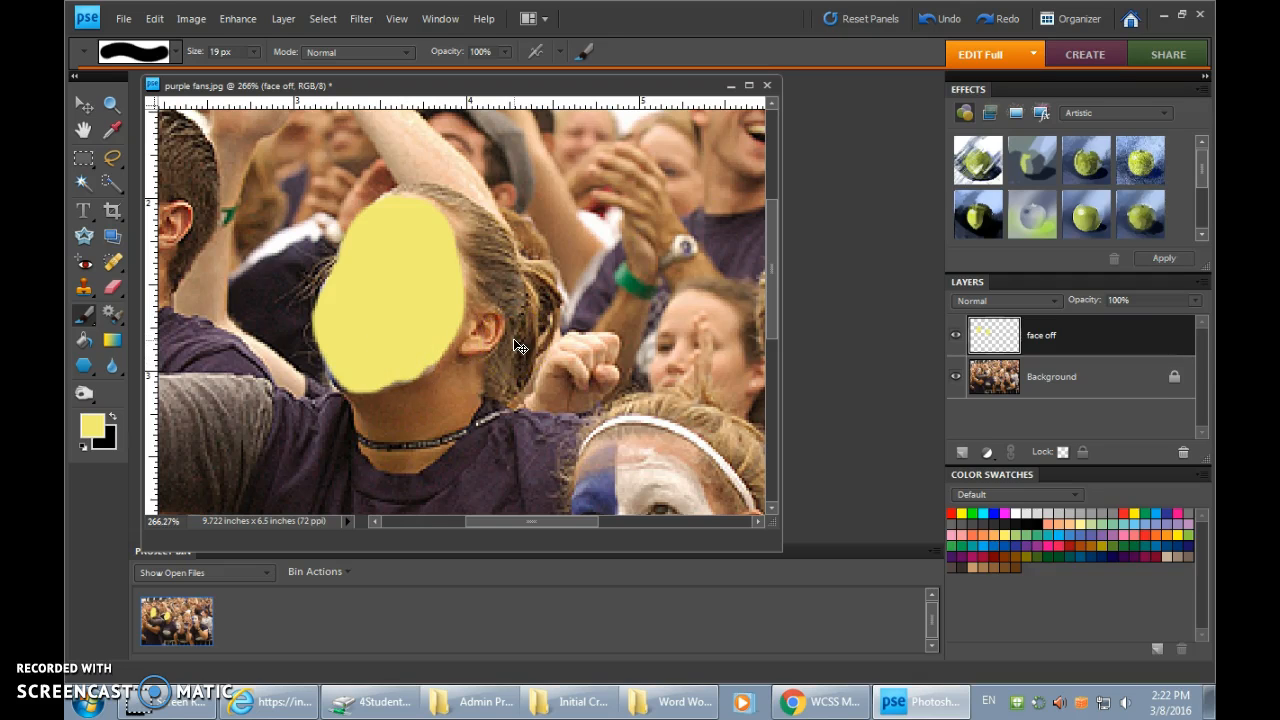
{"action": "key", "text": "ctrl+z"}
Outline the painted face of the leftmost front-row man with a freehand Lasso selection.
{"action": "mouse_move", "coordinate": [329, 357]}
{"action": "left_mouse_down"}
{"action": "mouse_move", "coordinate": [675, 435]}
{"action": "mouse_move", "coordinate": [595, 465]}
{"action": "mouse_move", "coordinate": [714, 423]}
{"action": "left_mouse_up"}
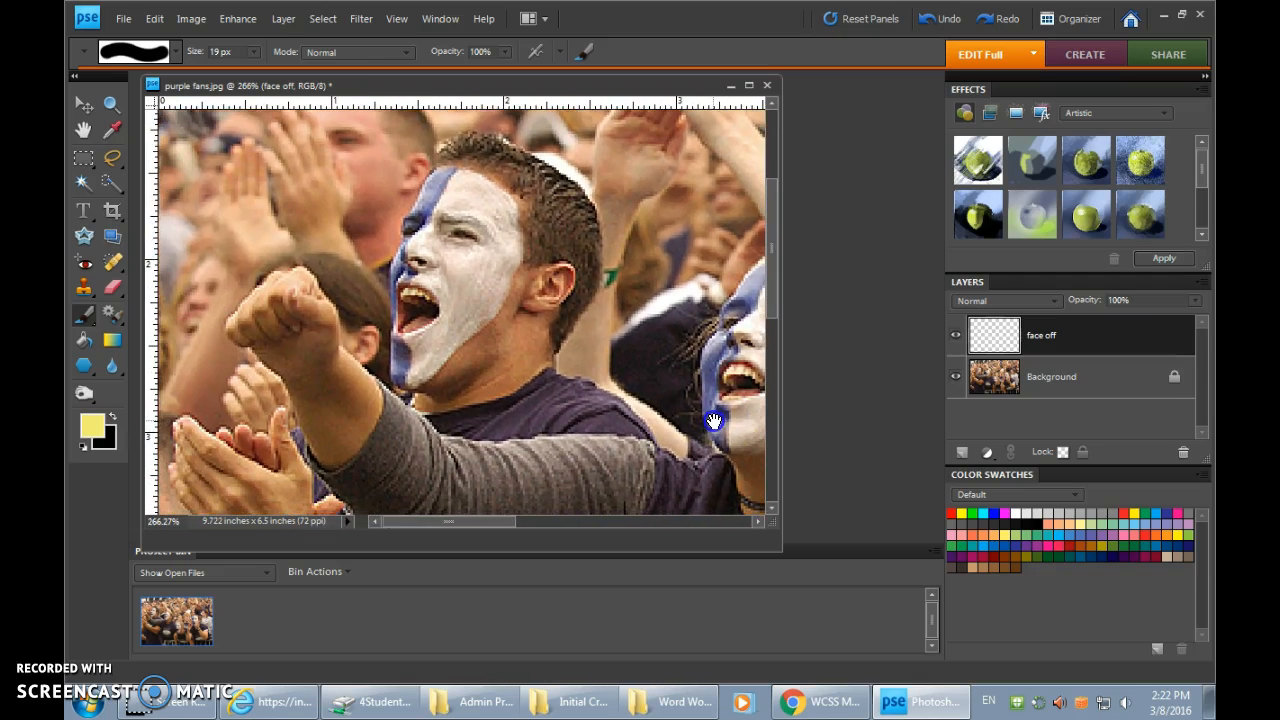
{"action": "left_click", "coordinate": [118, 158]}
{"action": "mouse_move", "coordinate": [449, 180]}
{"action": "left_mouse_down"}
{"action": "mouse_move", "coordinate": [457, 188]}
{"action": "mouse_move", "coordinate": [445, 165]}
{"action": "left_mouse_up"}
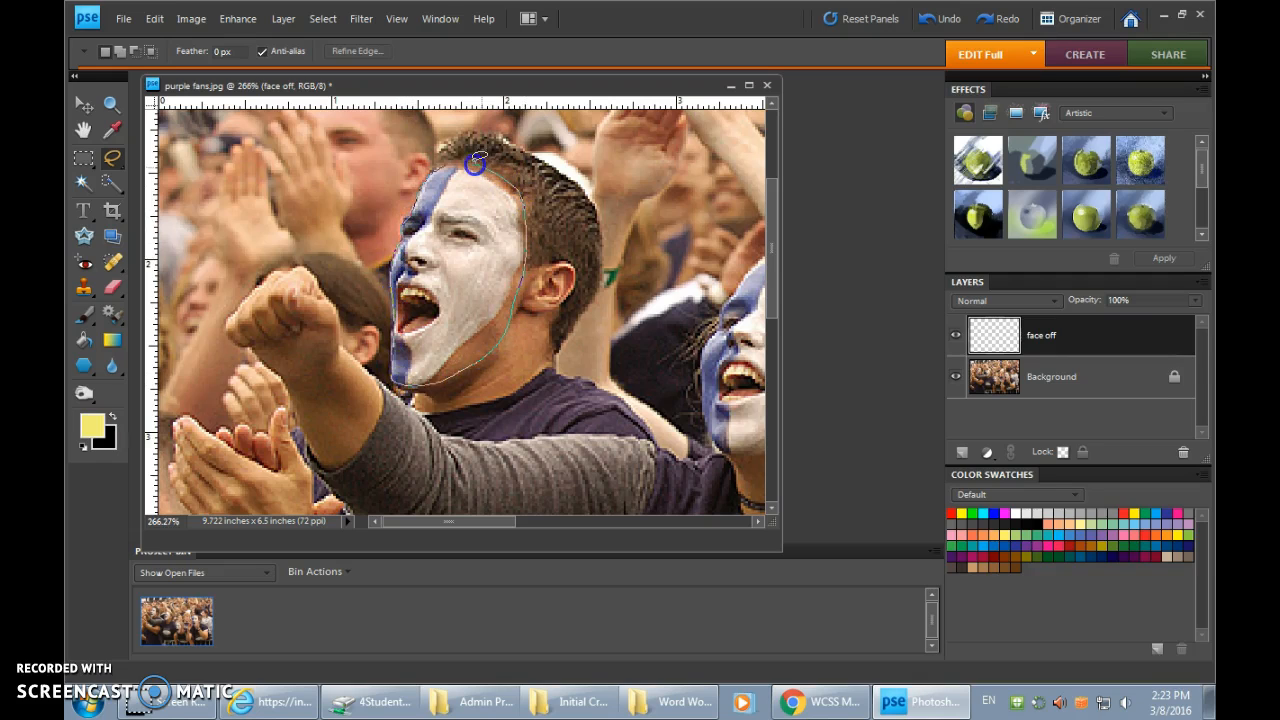
{"action": "left_click_drag", "start_coordinate": [447, 165], "coordinate": [449, 162]}
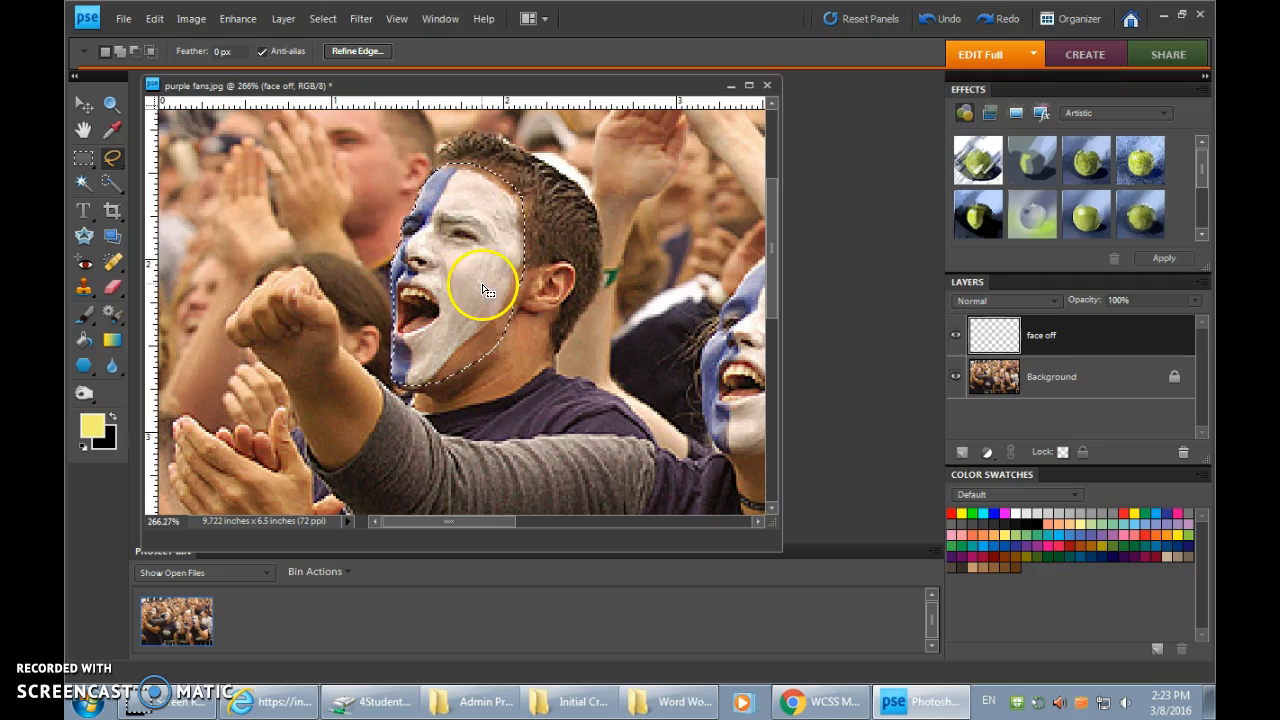
Try painting yellow stripes across the selected face with the 19 px brush, and undo them.
{"action": "left_click", "coordinate": [83, 314]}
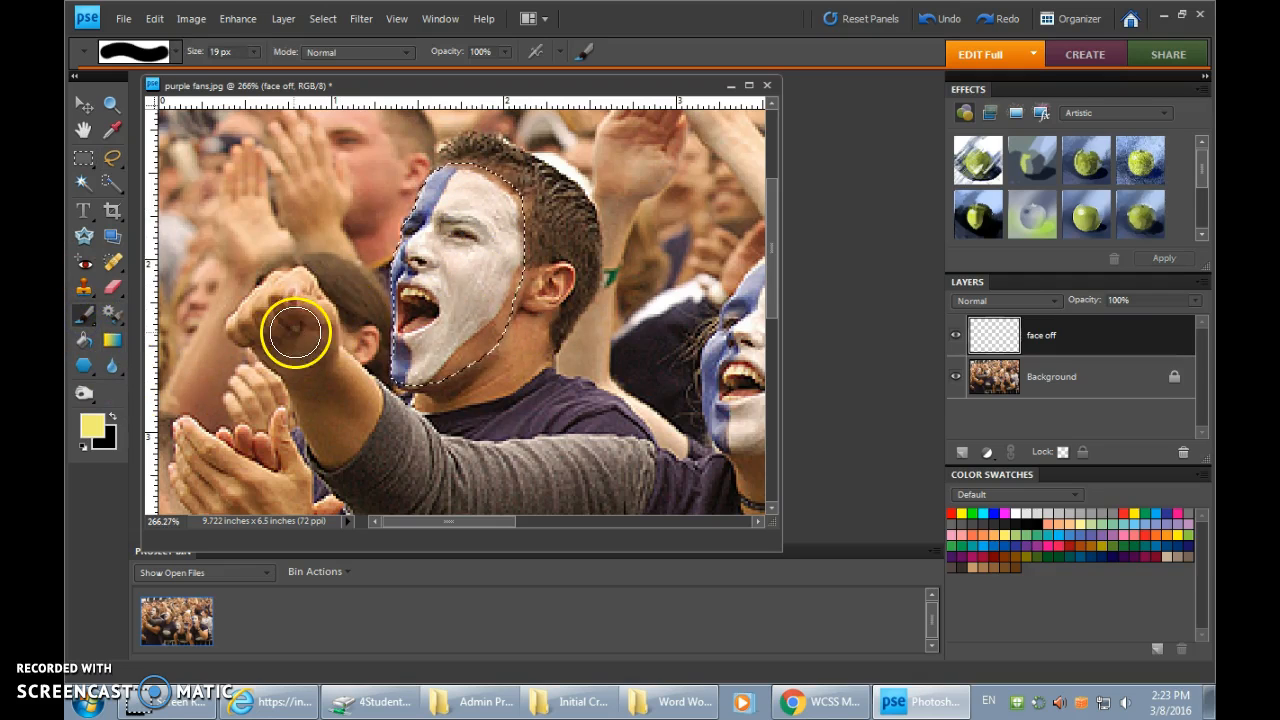
{"action": "mouse_move", "coordinate": [268, 307]}
{"action": "left_mouse_down"}
{"action": "mouse_move", "coordinate": [331, 320]}
{"action": "mouse_move", "coordinate": [291, 288]}
{"action": "mouse_move", "coordinate": [340, 295]}
{"action": "mouse_move", "coordinate": [298, 321]}
{"action": "mouse_move", "coordinate": [313, 276]}
{"action": "mouse_move", "coordinate": [295, 352]}
{"action": "mouse_move", "coordinate": [268, 312]}
{"action": "left_mouse_up"}
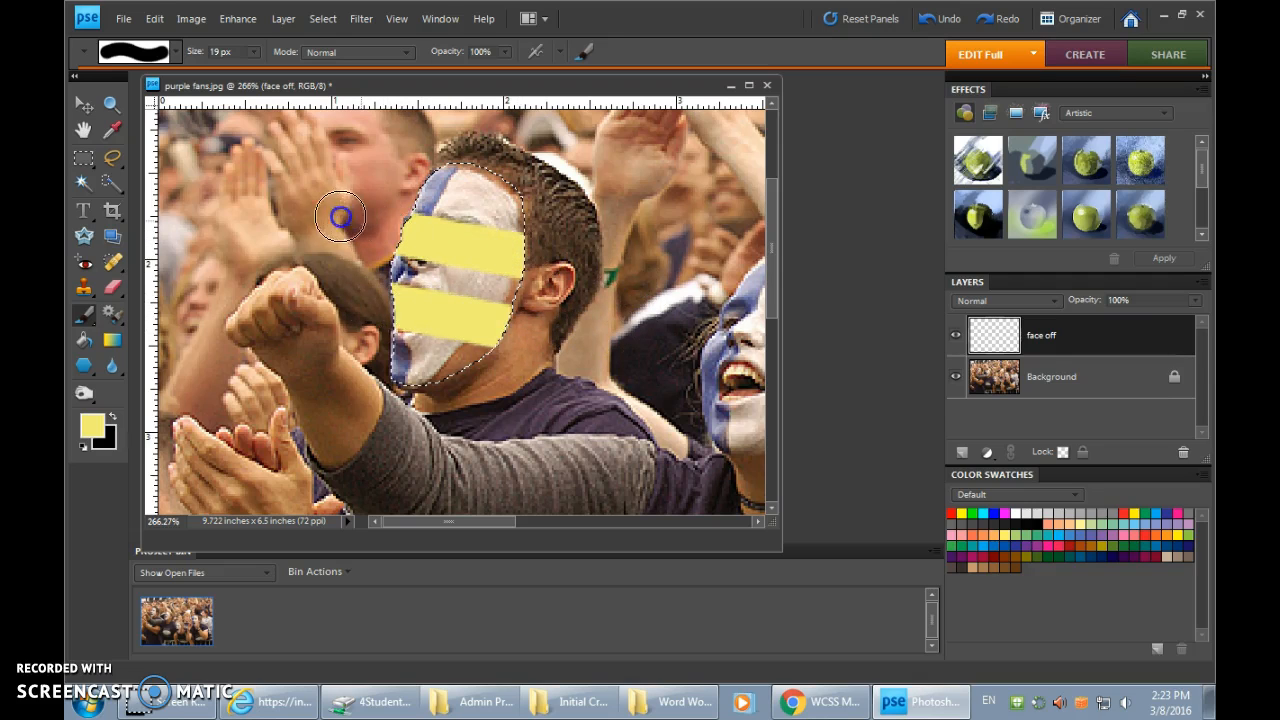
{"action": "left_click", "coordinate": [585, 393]}
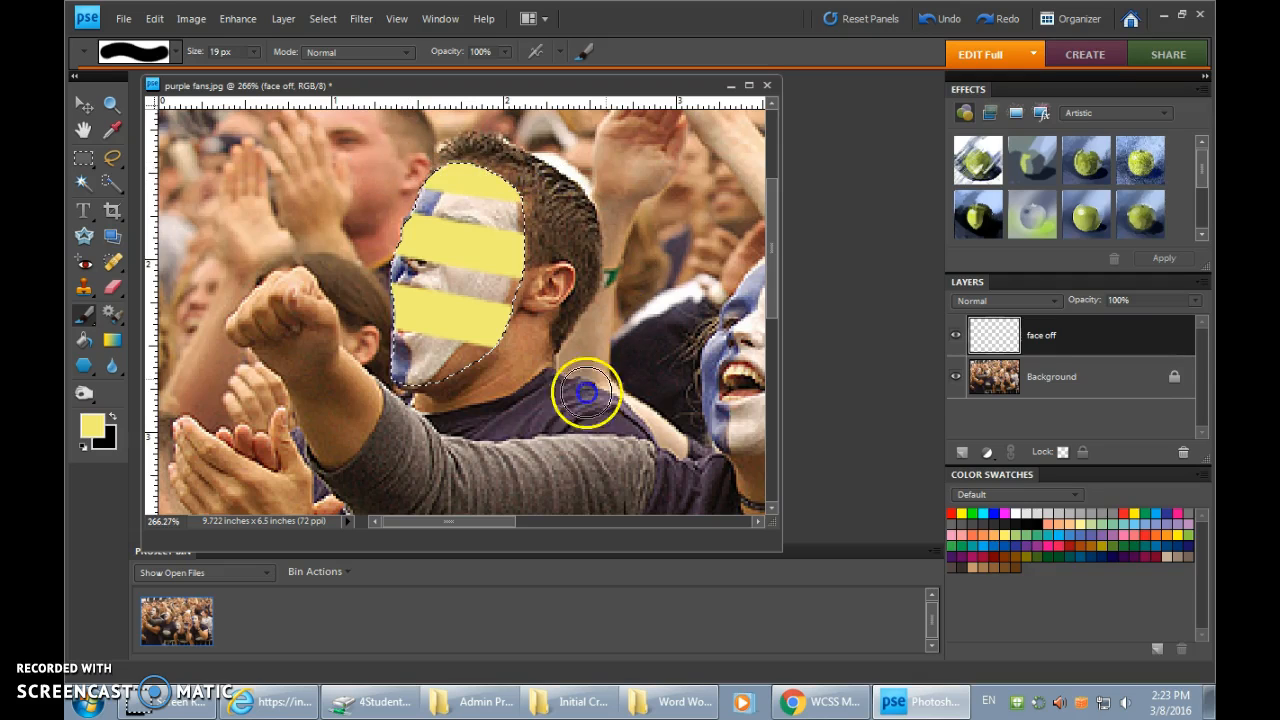
{"action": "left_click", "coordinate": [403, 388]}
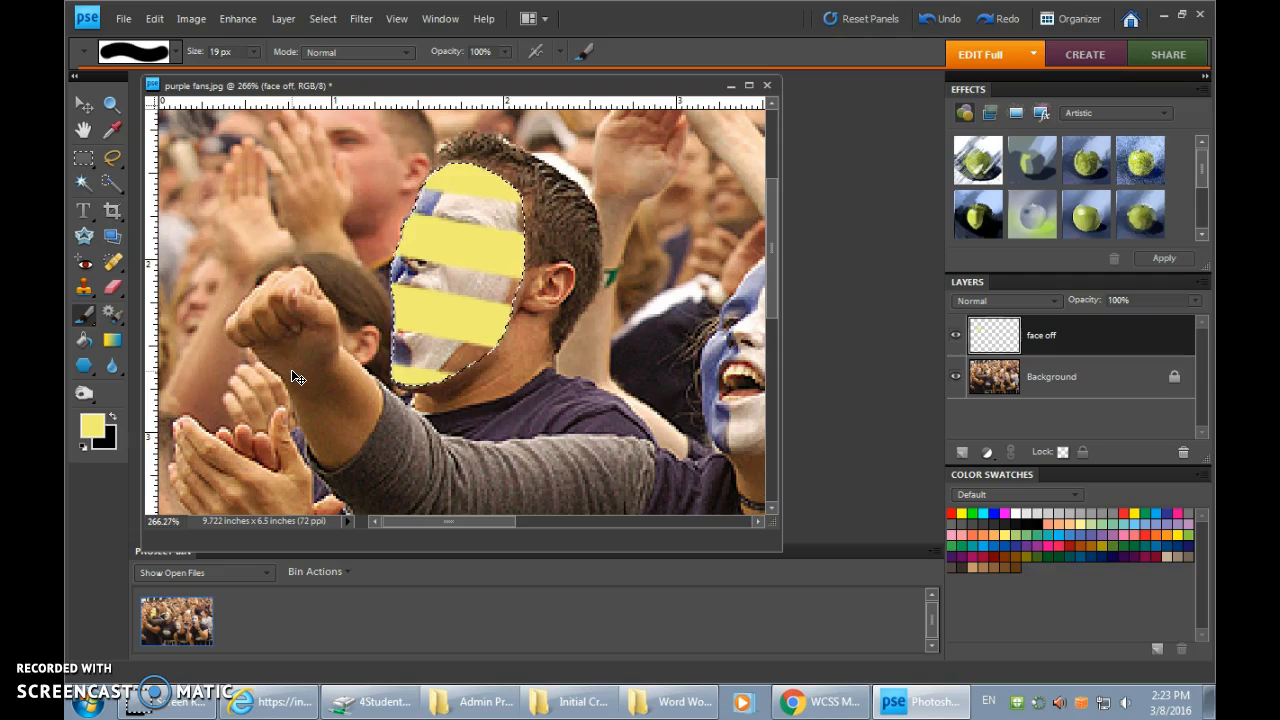
{"action": "key", "text": "ctrl+z"}
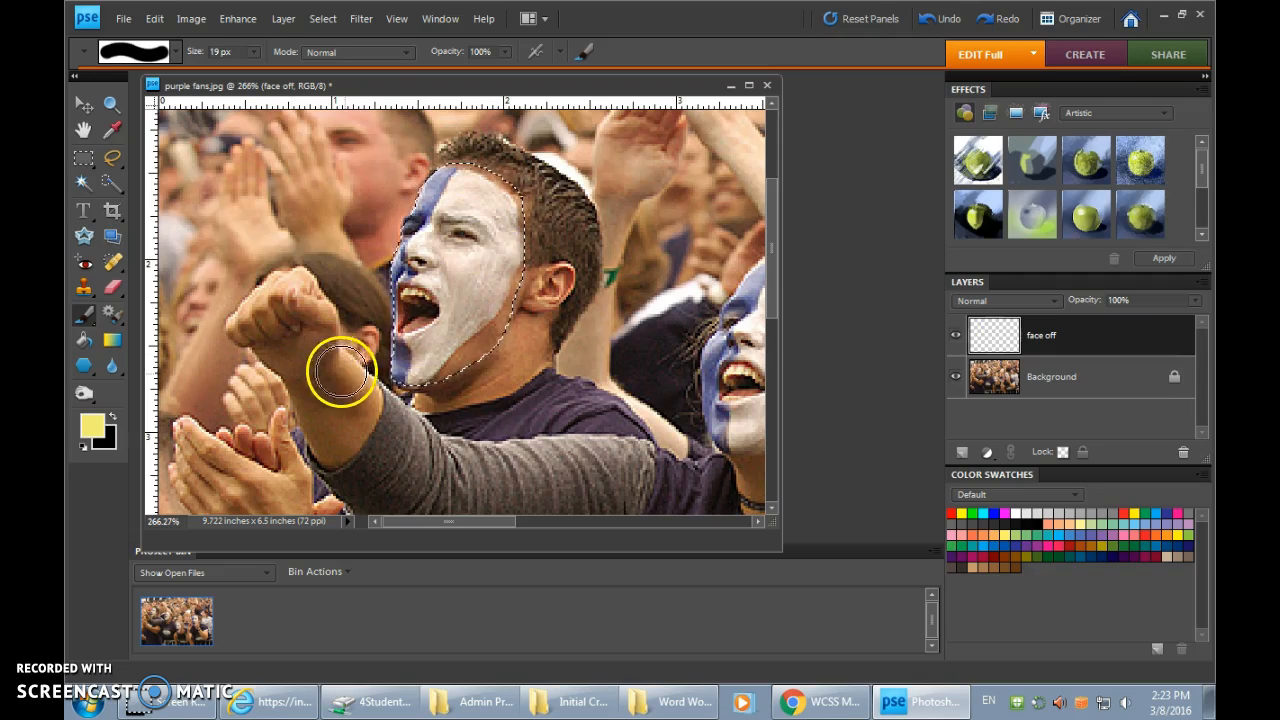
Try to adjust the Hue/Saturation of the selection on the empty face off layer.
{"action": "left_click", "coordinate": [238, 19]}
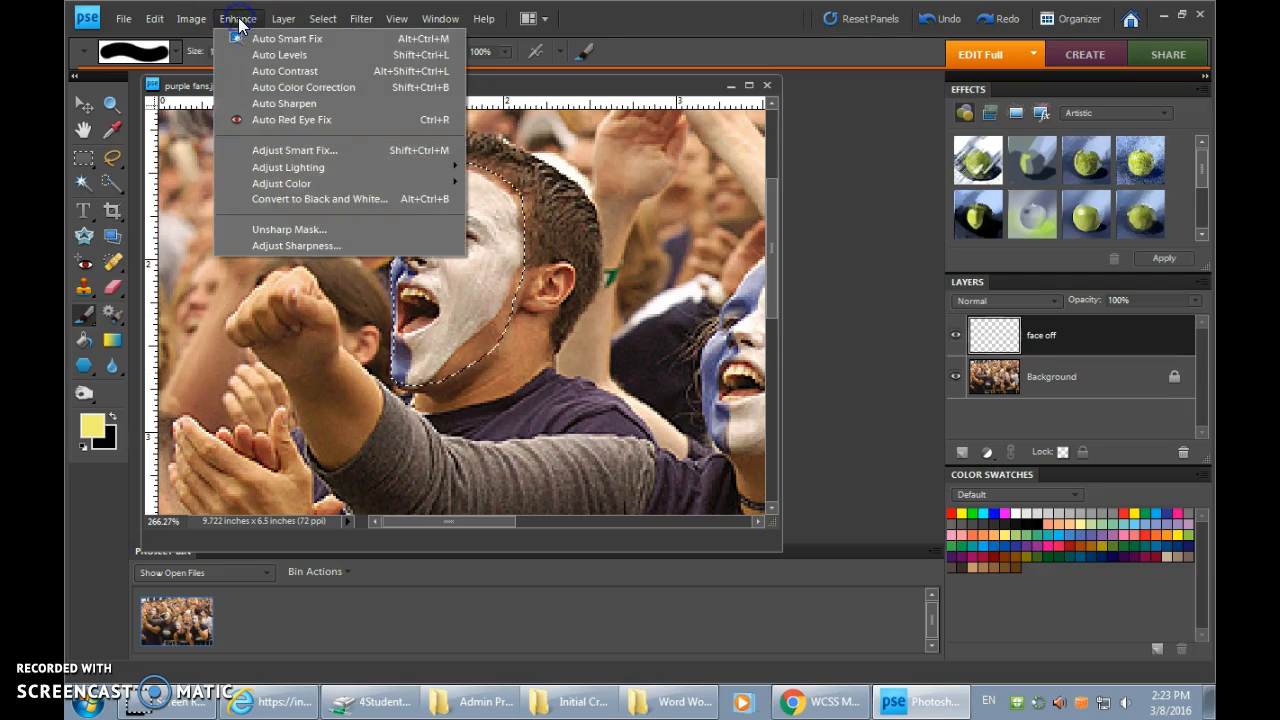
{"action": "mouse_move", "coordinate": [440, 184]}
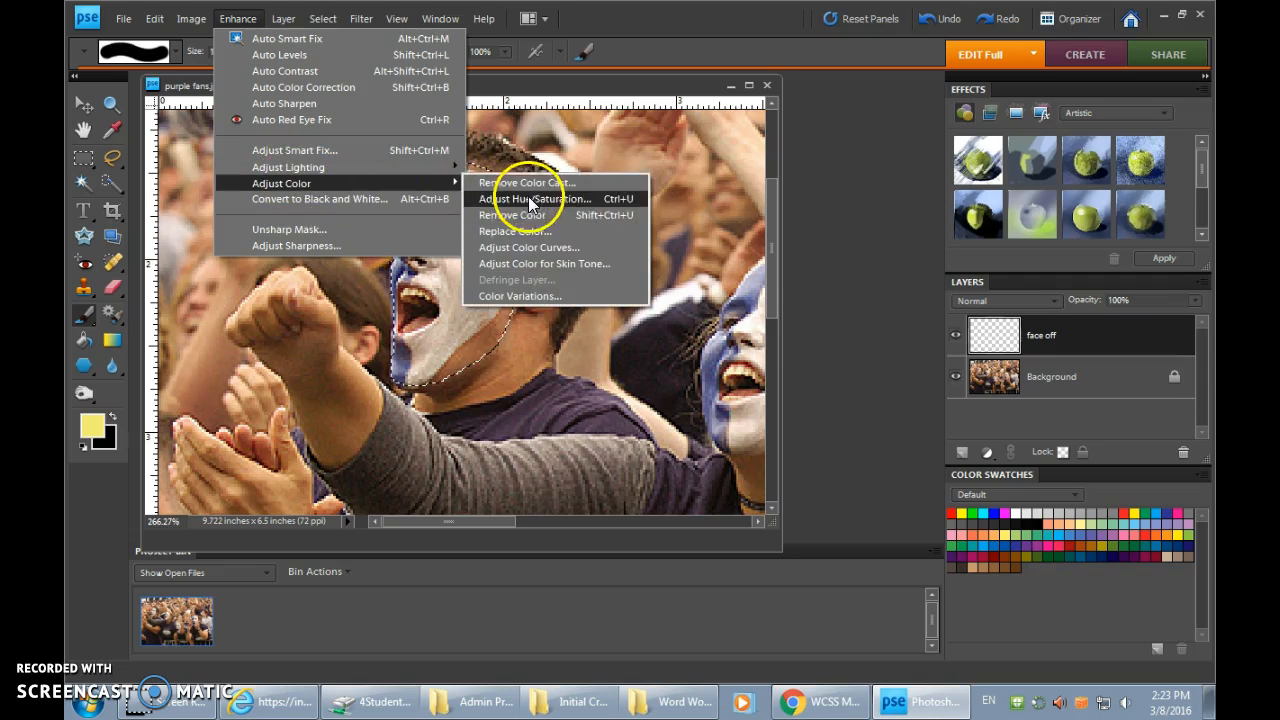
{"action": "left_click", "coordinate": [500, 198]}
{"action": "left_click", "coordinate": [641, 276]}
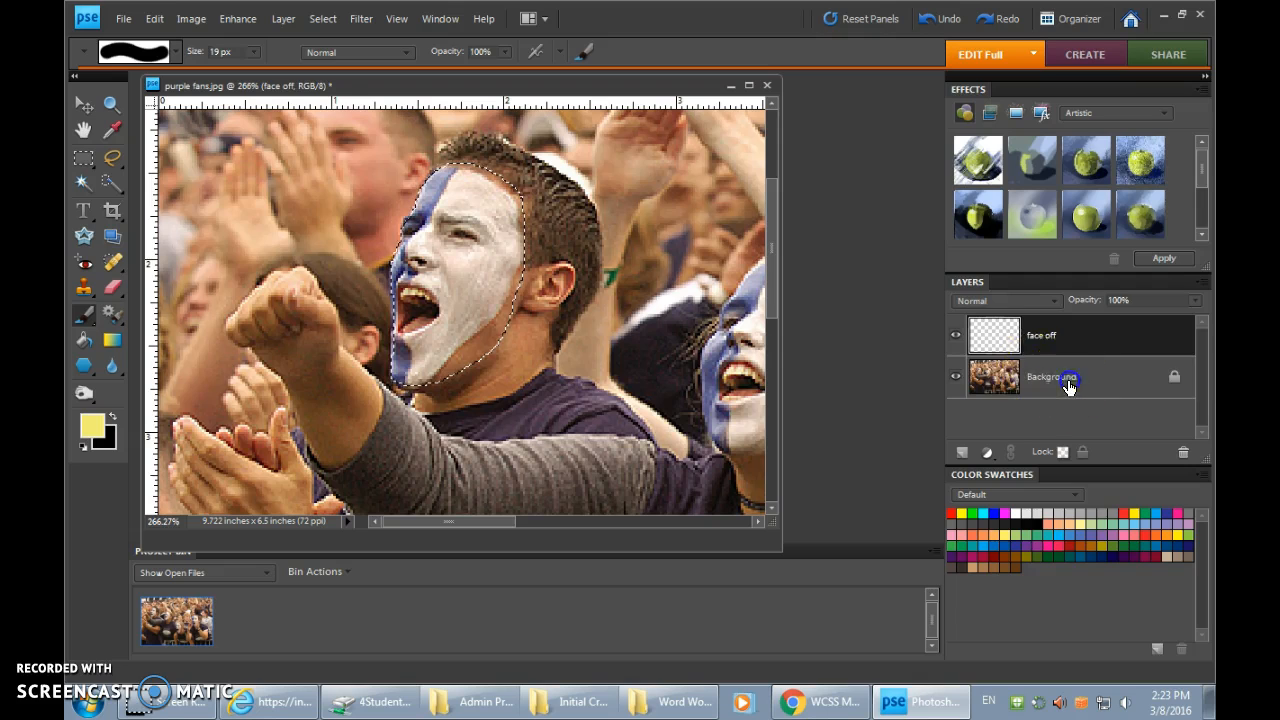
Activate the Background layer, try a hue shift of +89 on the selected face, and cancel the Hue/Saturation adjustment.
{"action": "left_click", "coordinate": [1060, 380]}
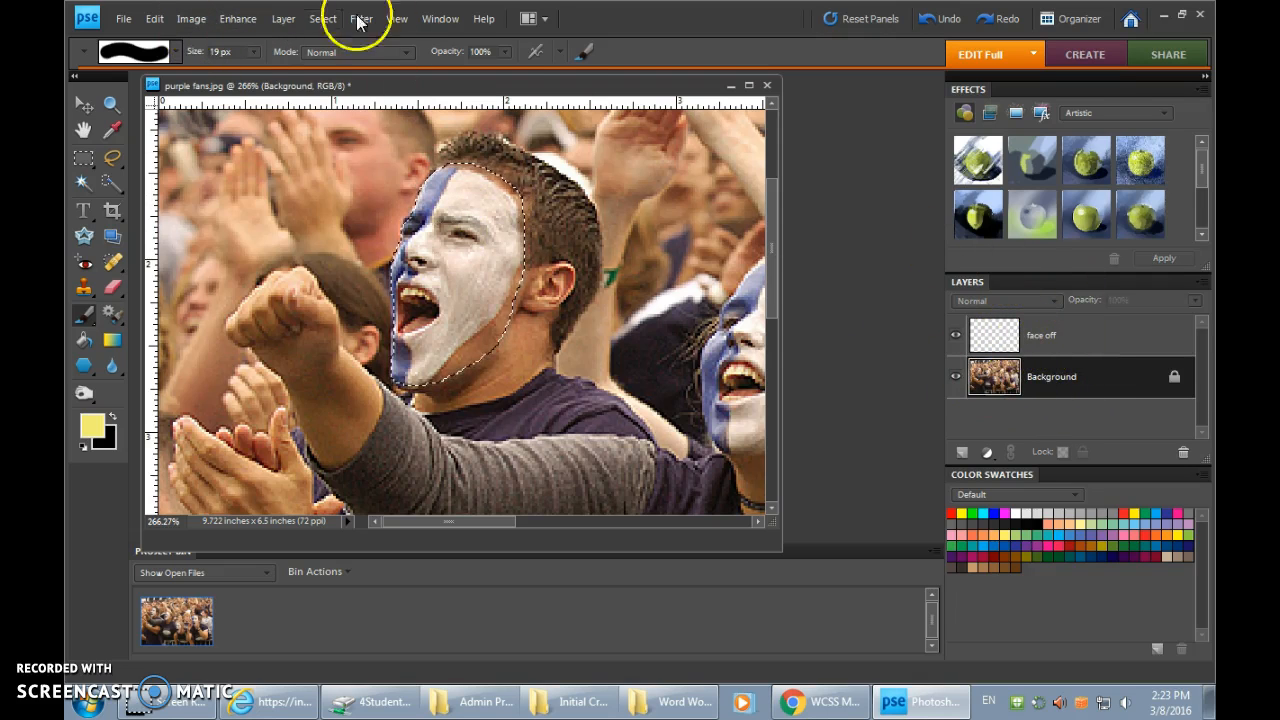
{"action": "left_click", "coordinate": [240, 19]}
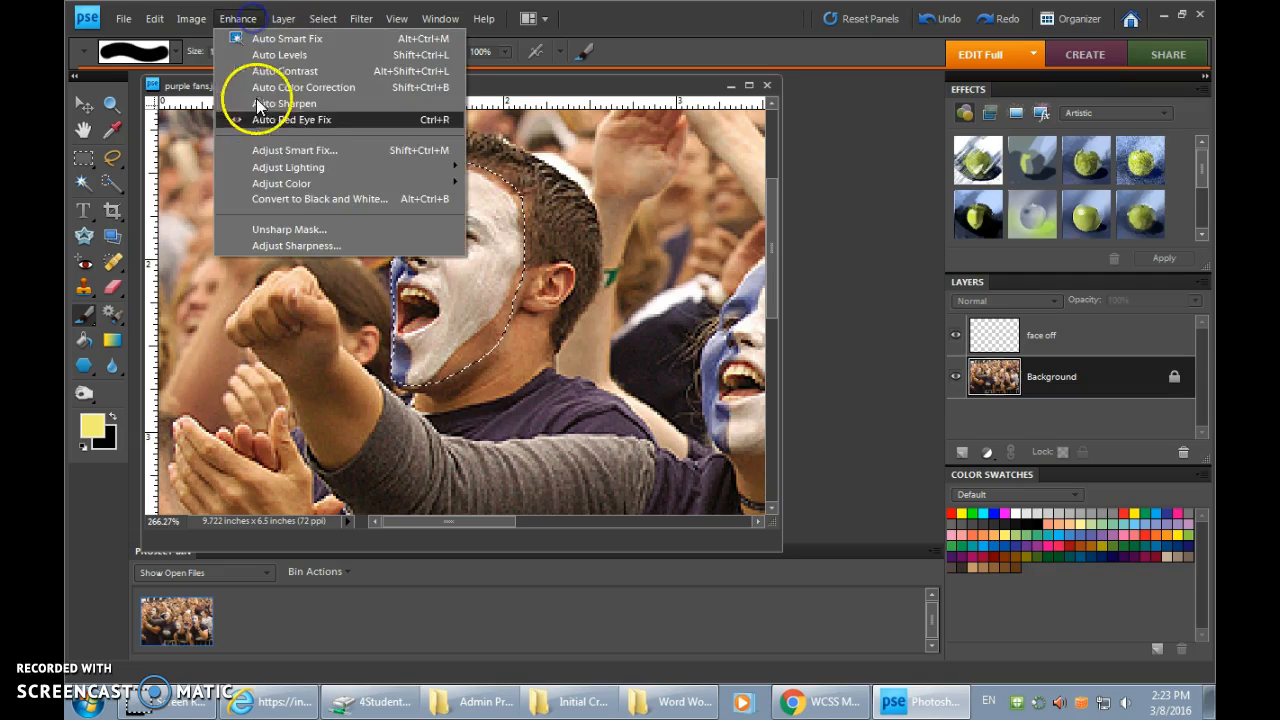
{"action": "mouse_move", "coordinate": [405, 185]}
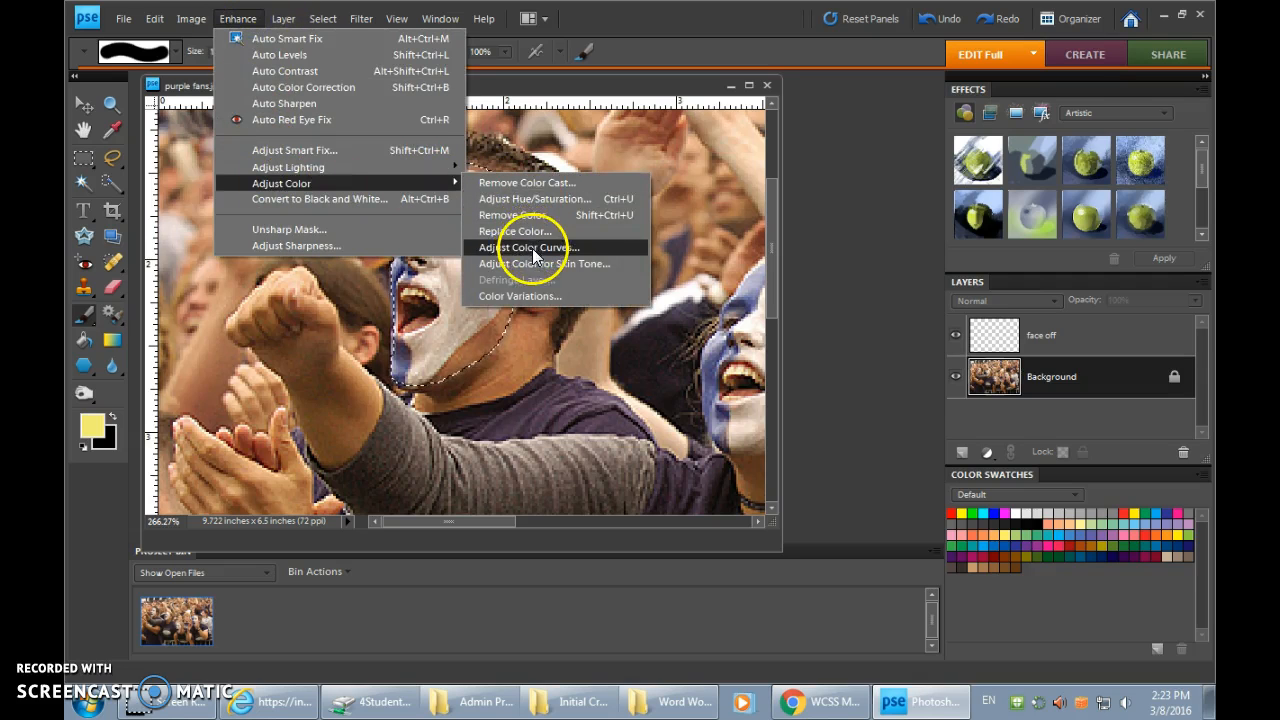
{"action": "left_click", "coordinate": [530, 199]}
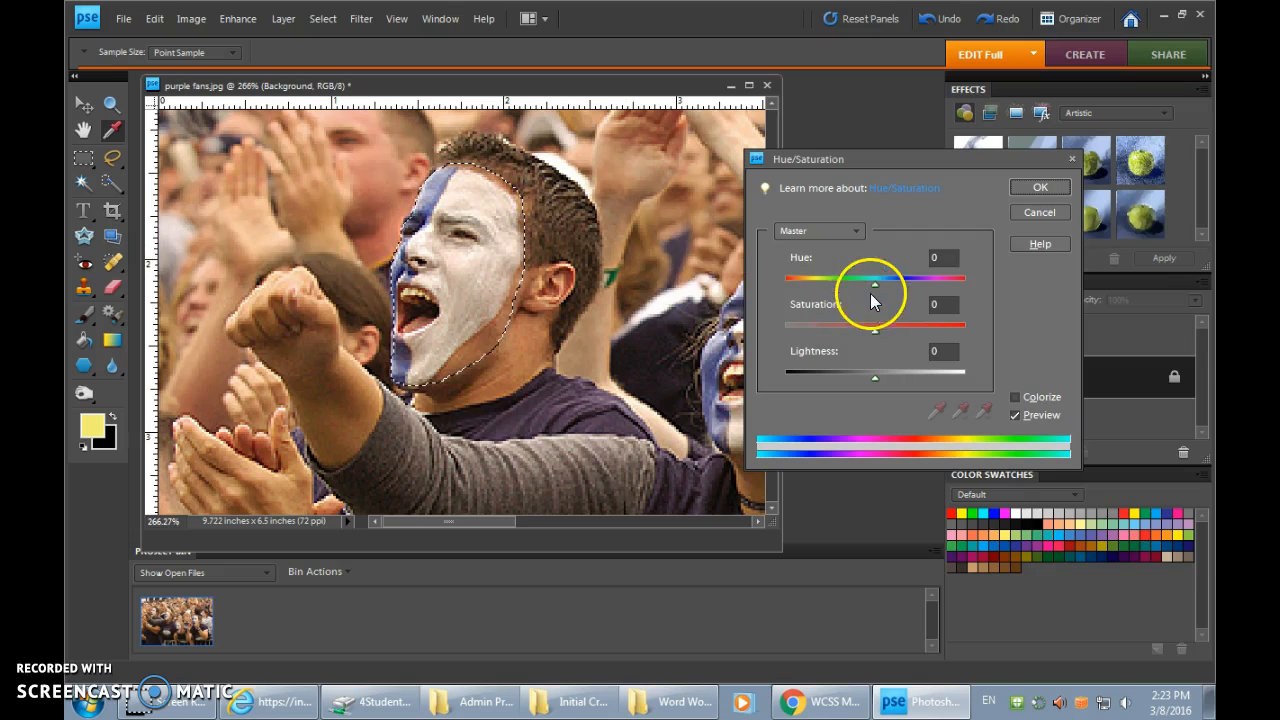
{"action": "left_click_drag", "start_coordinate": [875, 286], "coordinate": [930, 287]}
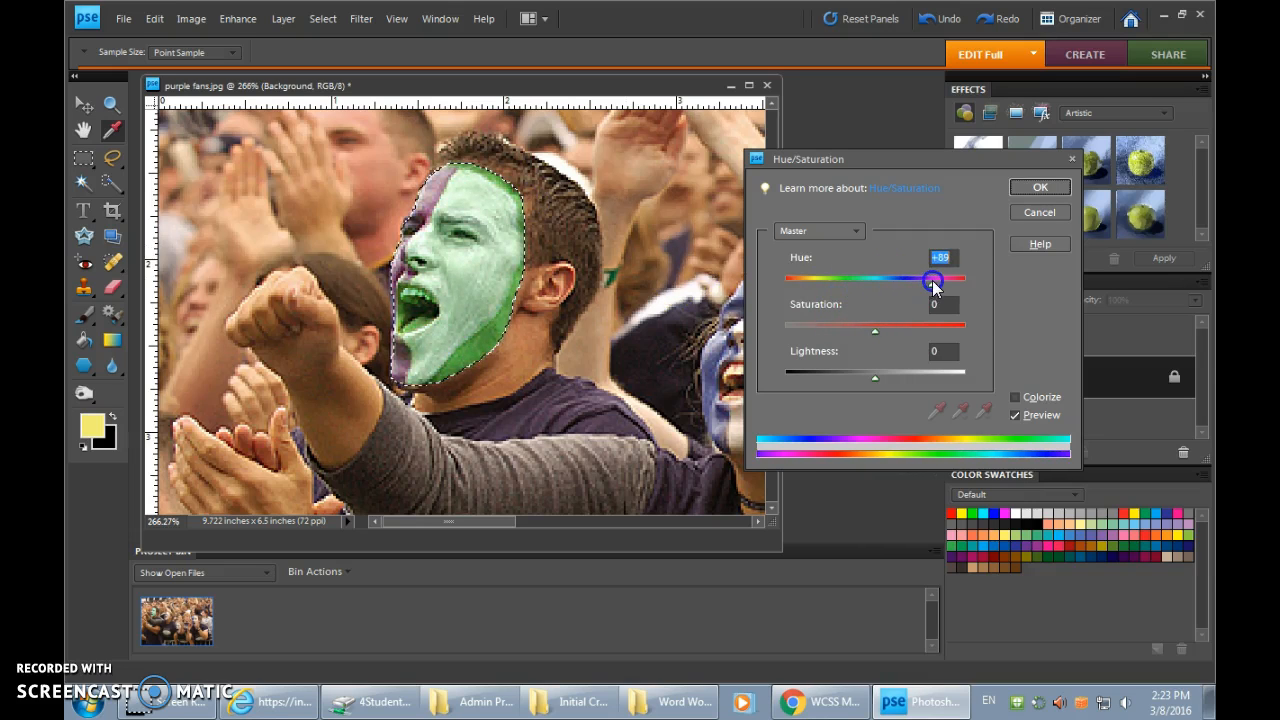
{"action": "left_click", "coordinate": [1039, 212]}
Switch back to the Brush tool with a brush size of 25 px.
{"action": "key", "text": "b"}
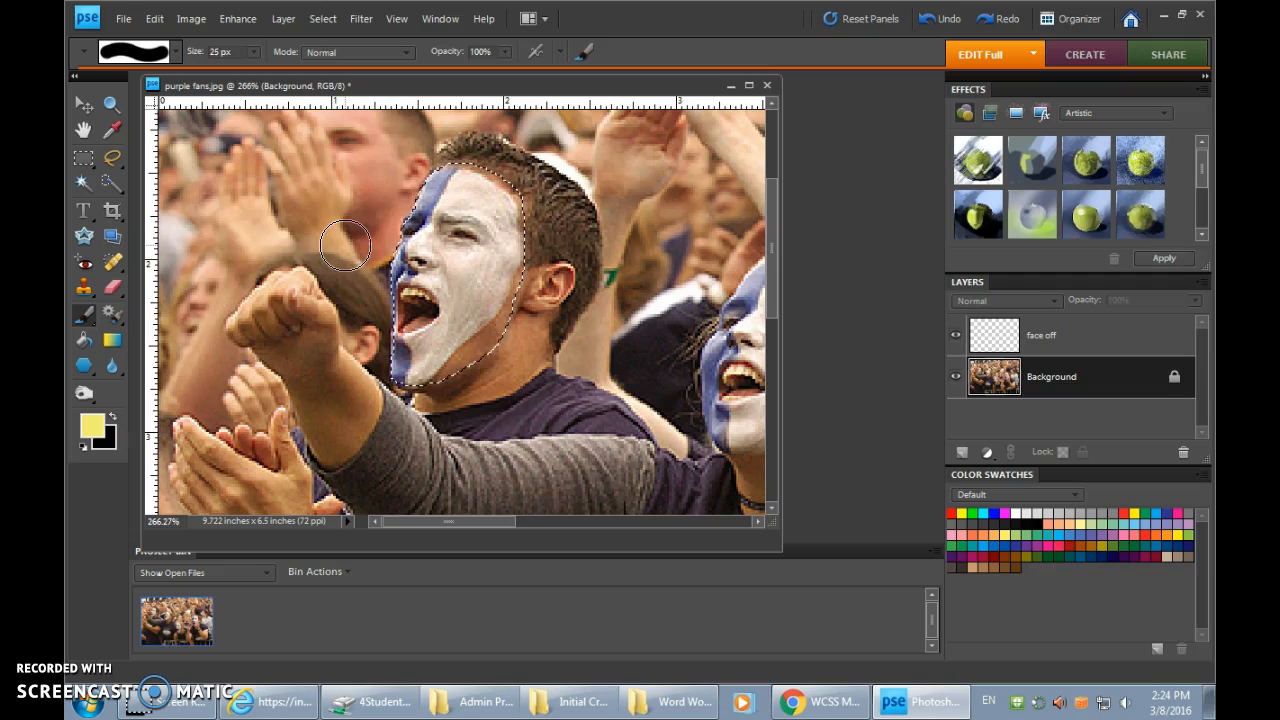
Enlarge the brush to 90 px and paint the selected face of the man with the raised fist solid yellow.
{"action": "key", "text": "bracketright"}
{"action": "key", "text": "bracketright"}
{"action": "key", "text": "bracketright"}
{"action": "key", "text": "bracketright"}
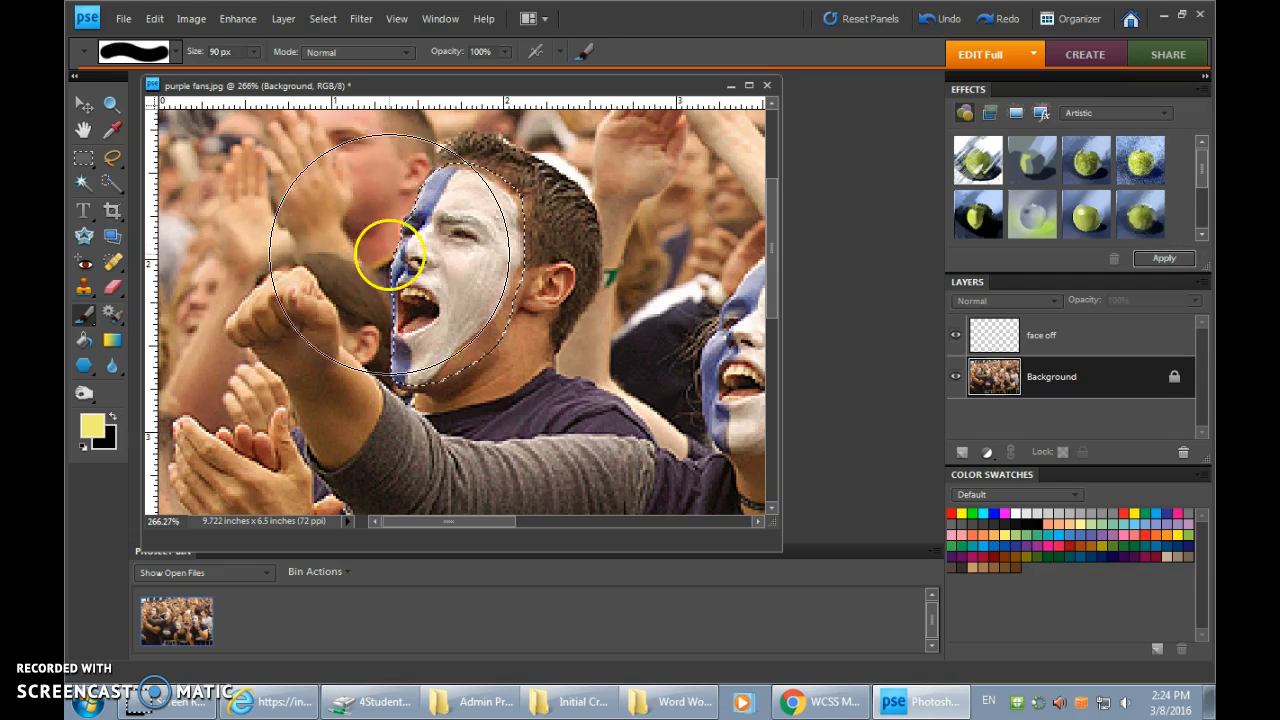
{"action": "left_click_drag", "start_coordinate": [386, 257], "coordinate": [463, 251]}
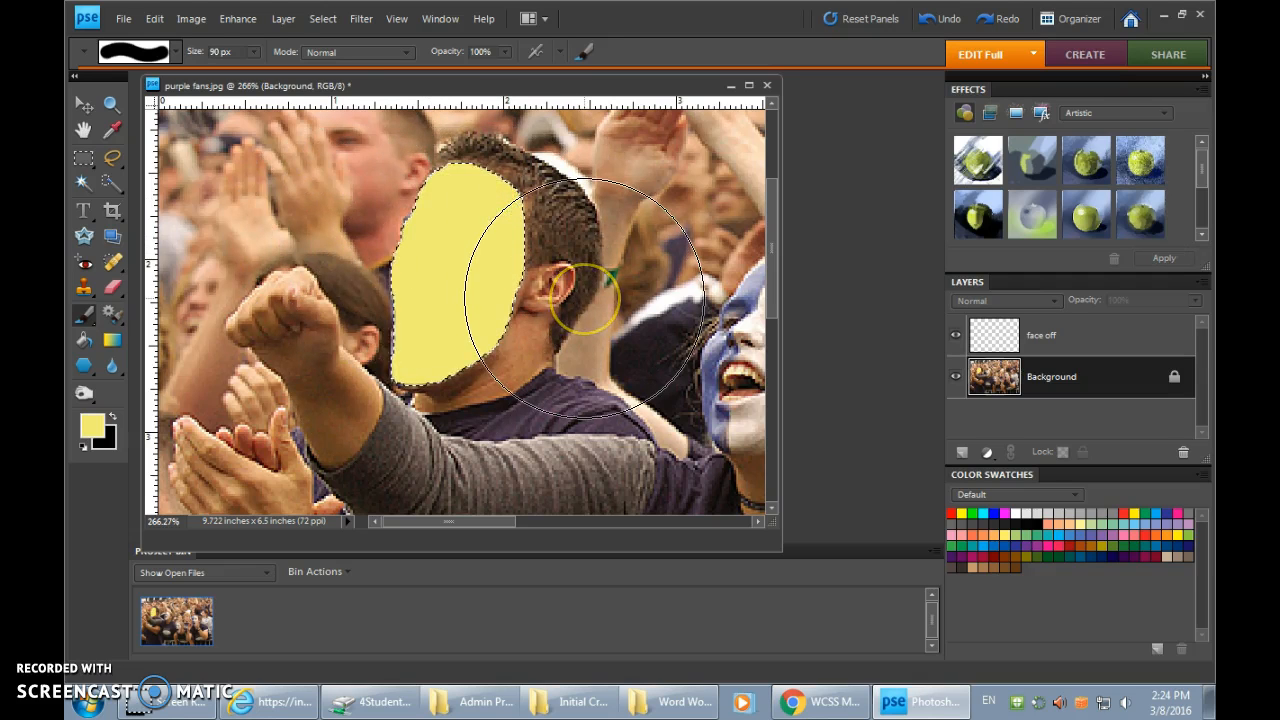
Outline the blue-and-white painted face of the ponytailed woman beside him with the Lasso tool.
{"action": "left_click_drag", "start_coordinate": [585, 297], "coordinate": [380, 294]}
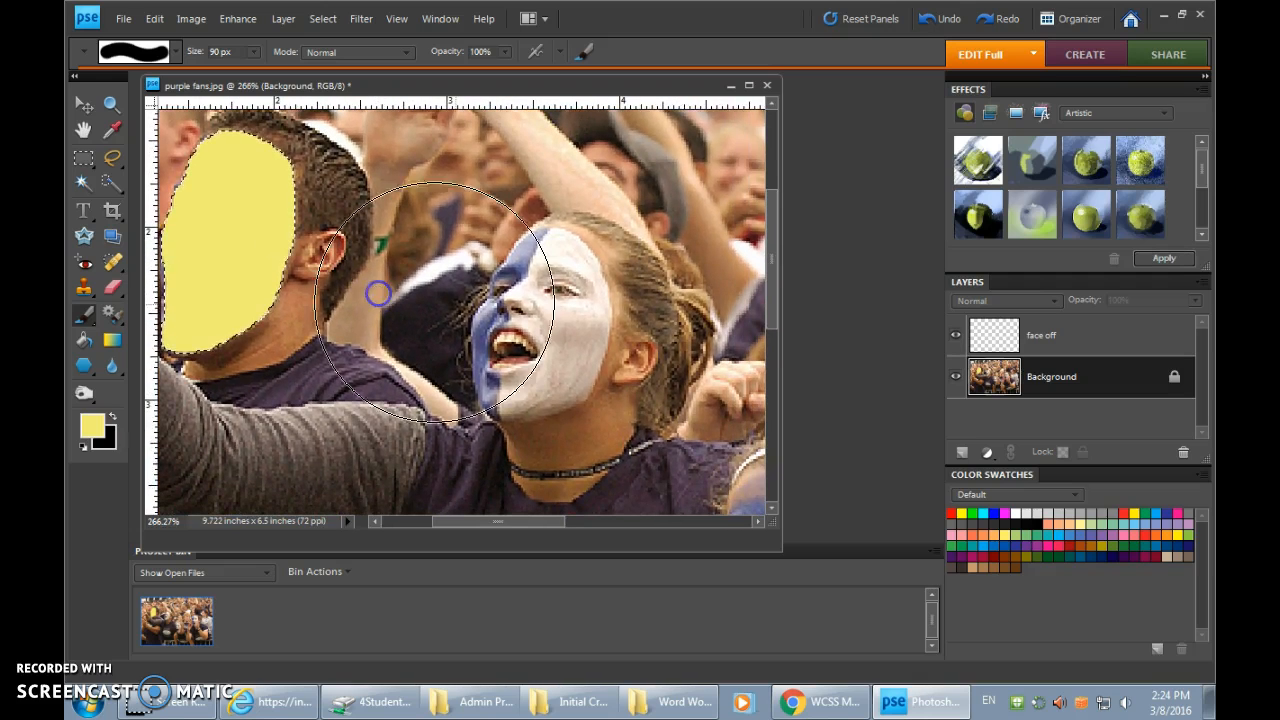
{"action": "left_click", "coordinate": [110, 163]}
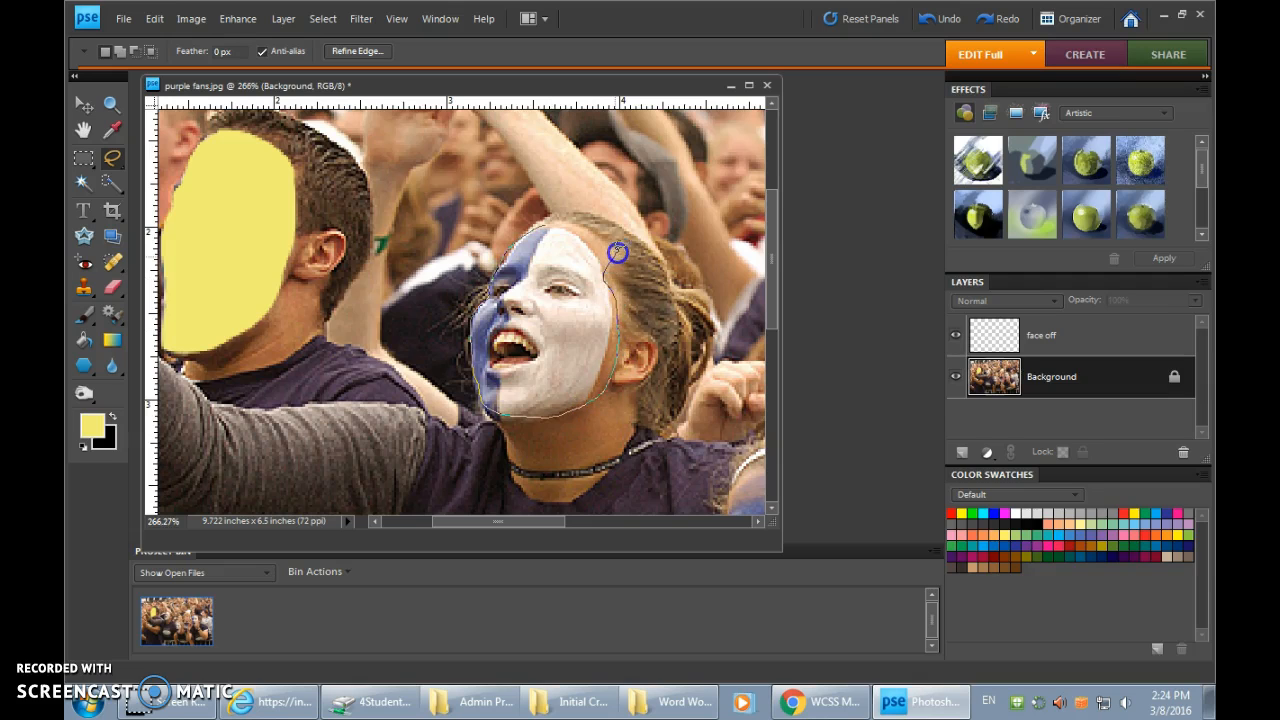
{"action": "mouse_move", "coordinate": [545, 227]}
{"action": "left_mouse_down"}
{"action": "mouse_move", "coordinate": [593, 310]}
{"action": "mouse_move", "coordinate": [666, 340]}
{"action": "mouse_move", "coordinate": [625, 268]}
{"action": "left_mouse_up"}
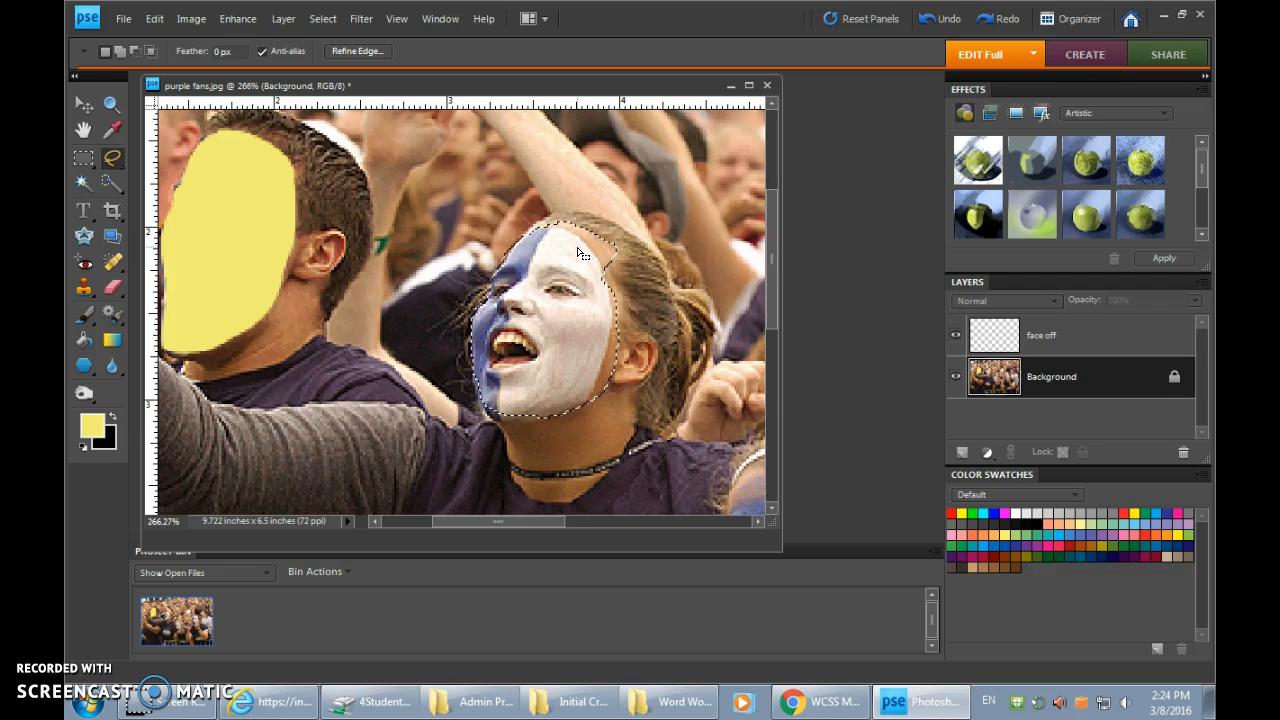
Refine the lasso selection by subtracting the strip along the woman's forehead and hairline and adding the forehead area back.
{"action": "key", "text": "alt"}
{"action": "mouse_move", "coordinate": [593, 219]}
{"action": "left_mouse_down"}
{"action": "mouse_move", "coordinate": [599, 199]}
{"action": "mouse_move", "coordinate": [598, 230]}
{"action": "mouse_move", "coordinate": [545, 211]}
{"action": "left_mouse_up"}
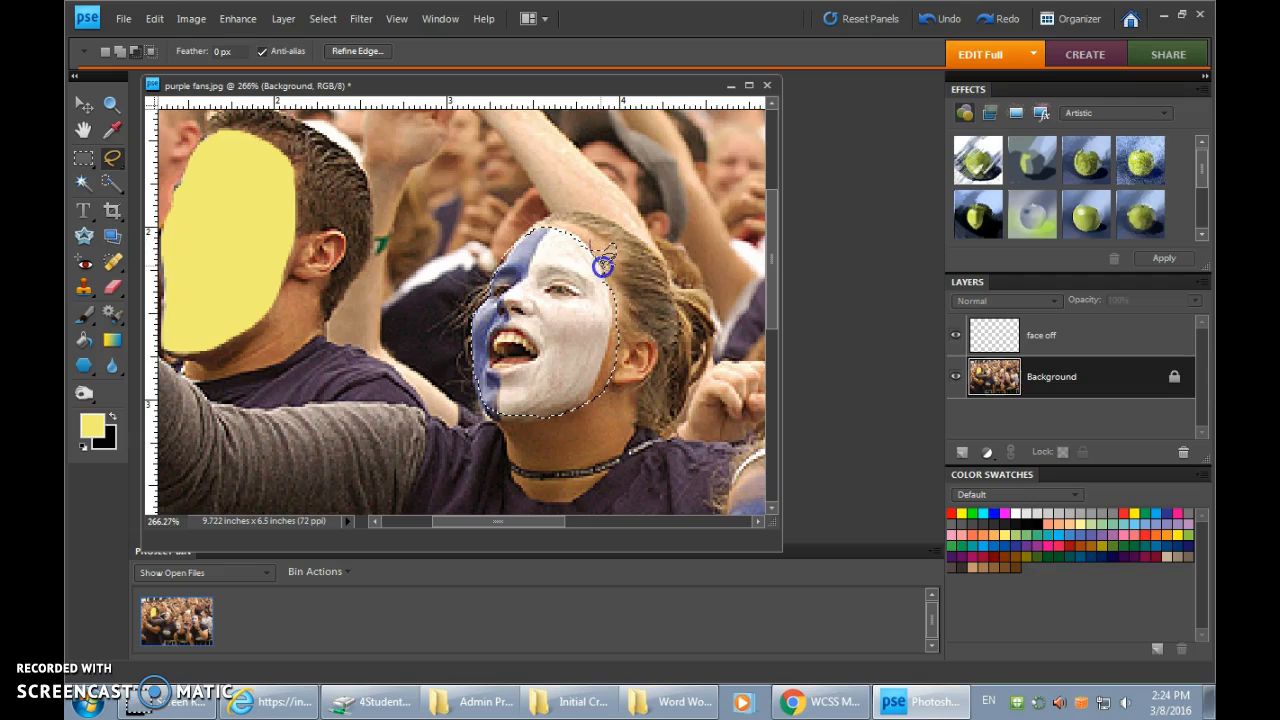
{"action": "left_click_drag", "start_coordinate": [593, 236], "coordinate": [595, 238]}
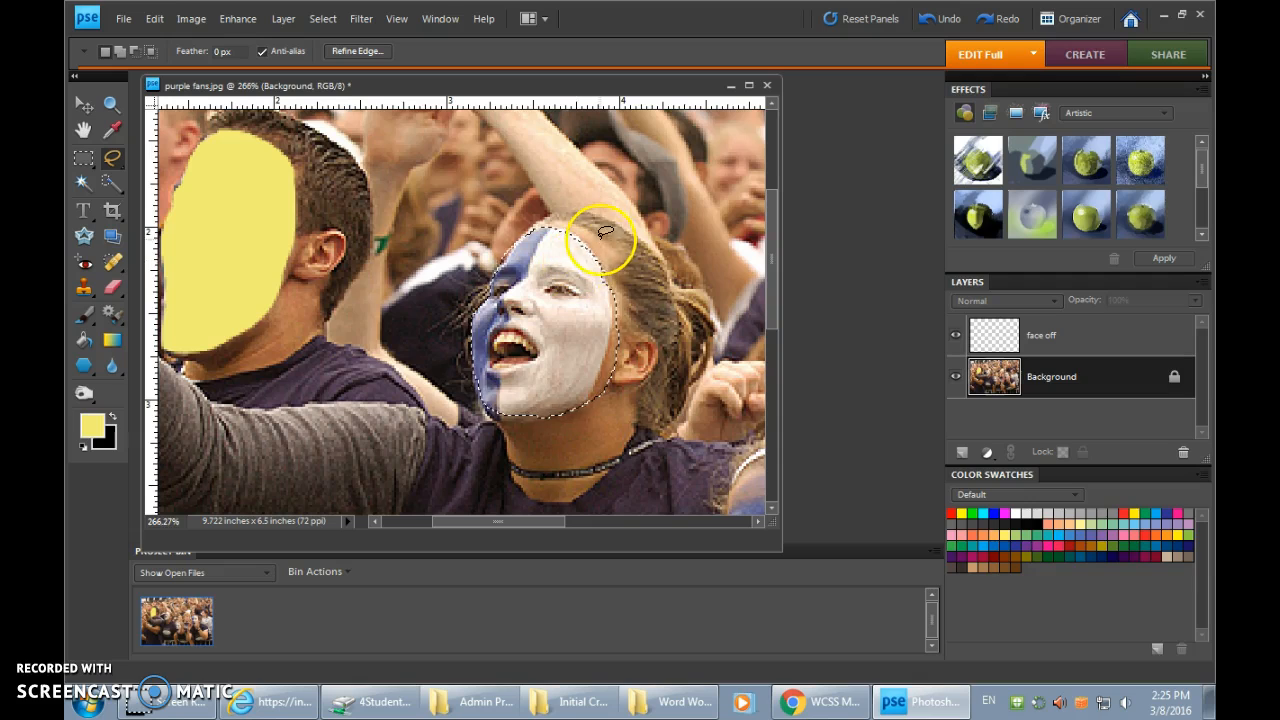
{"action": "key", "text": "shift"}
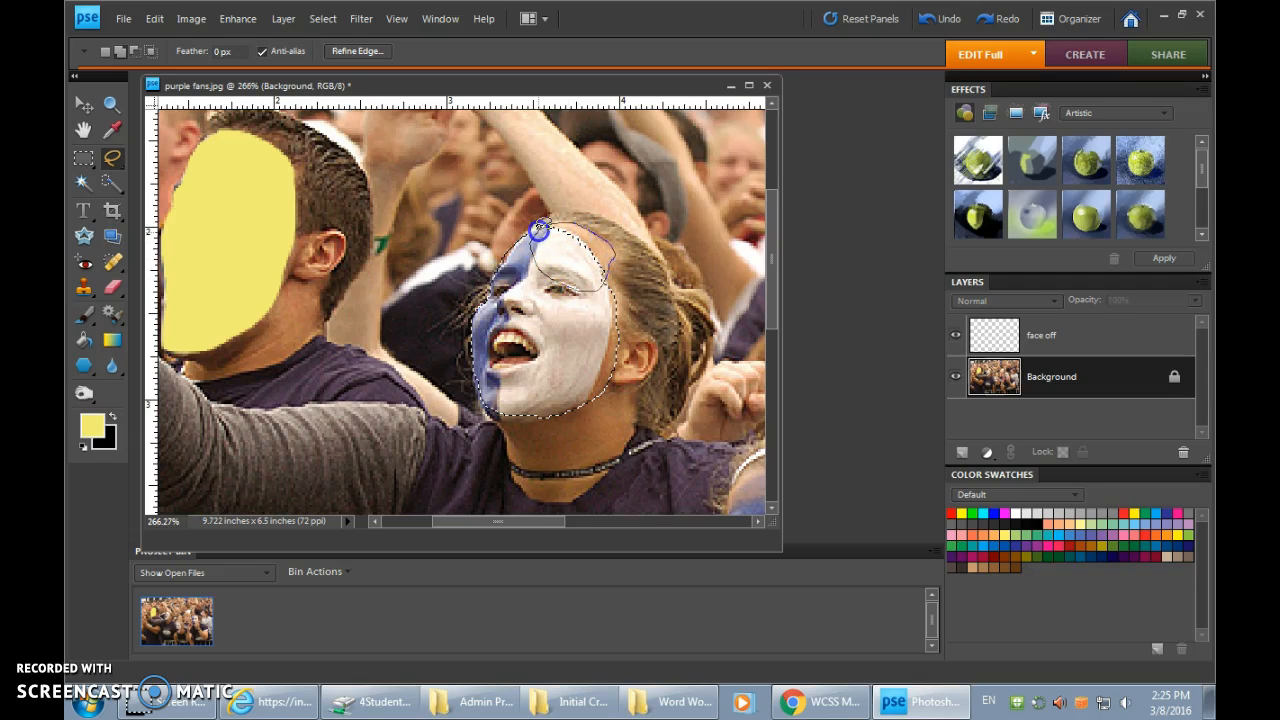
{"action": "mouse_move", "coordinate": [539, 229]}
{"action": "left_mouse_down"}
{"action": "mouse_move", "coordinate": [611, 262]}
{"action": "mouse_move", "coordinate": [611, 251]}
{"action": "mouse_move", "coordinate": [617, 348]}
{"action": "mouse_move", "coordinate": [592, 333]}
{"action": "mouse_move", "coordinate": [600, 262]}
{"action": "left_mouse_up"}
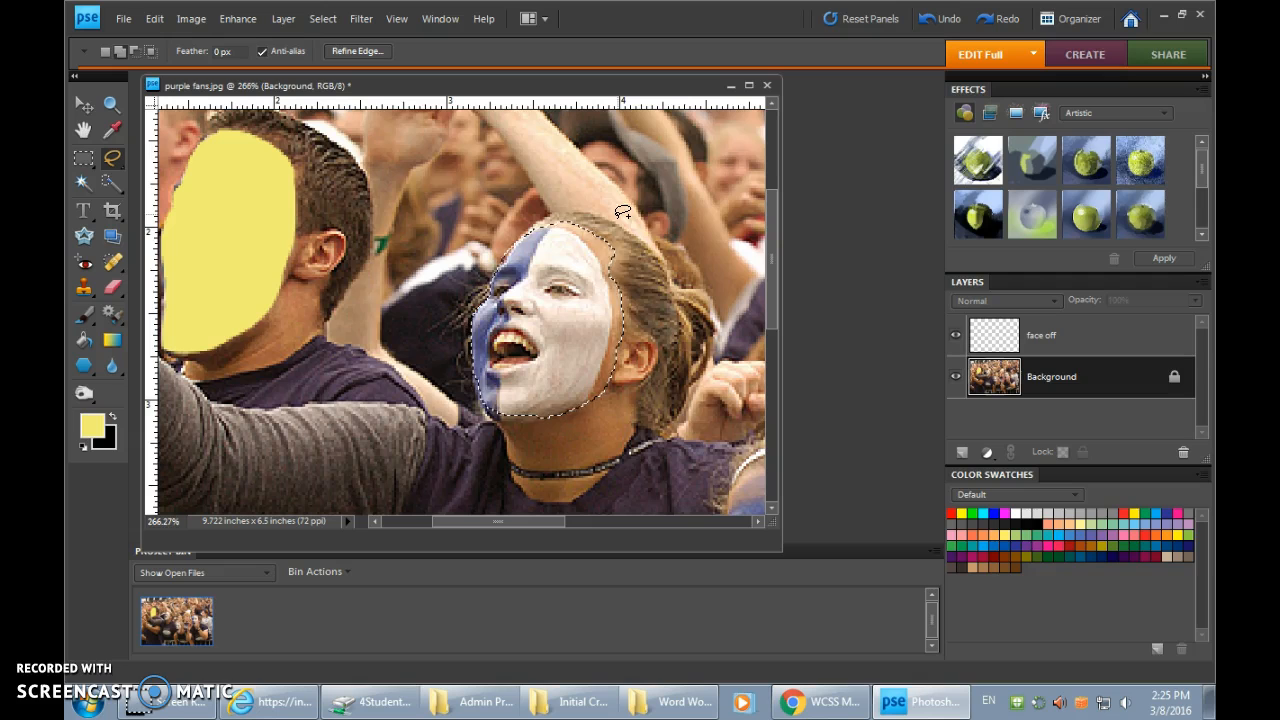
Fill the ponytailed woman's selected face with yellow using the 90 px brush, and clear the selection.
{"action": "left_click", "coordinate": [84, 315]}
{"action": "mouse_move", "coordinate": [612, 318]}
{"action": "left_mouse_down"}
{"action": "mouse_move", "coordinate": [543, 309]}
{"action": "mouse_move", "coordinate": [506, 366]}
{"action": "mouse_move", "coordinate": [591, 323]}
{"action": "mouse_move", "coordinate": [632, 344]}
{"action": "mouse_move", "coordinate": [425, 260]}
{"action": "mouse_move", "coordinate": [415, 212]}
{"action": "mouse_move", "coordinate": [447, 319]}
{"action": "left_mouse_up"}
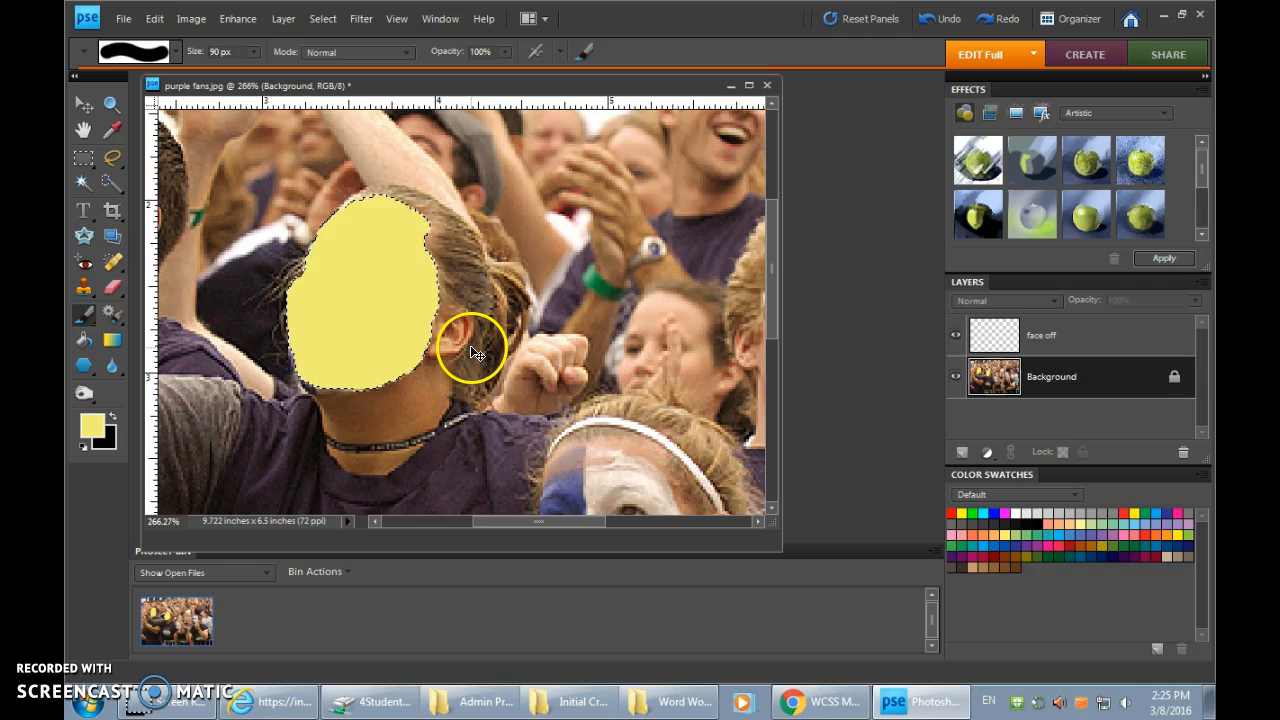
{"action": "left_click", "coordinate": [318, 22]}
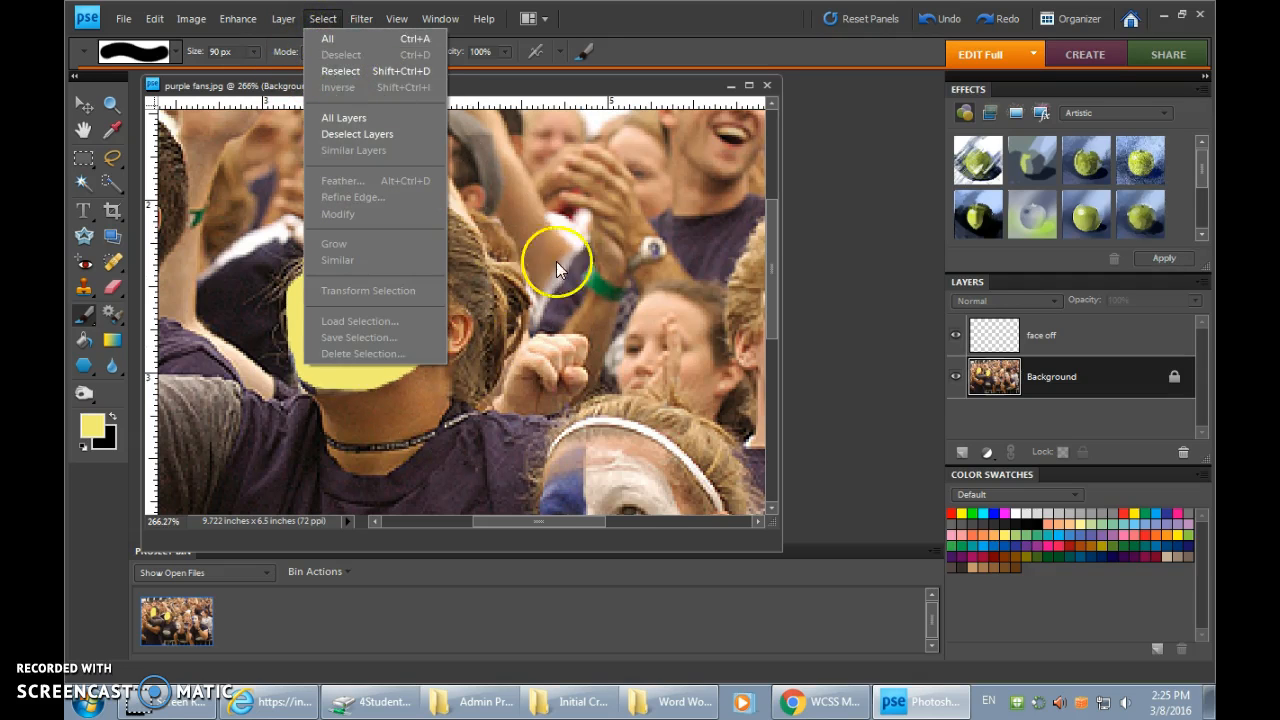
{"action": "left_click", "coordinate": [612, 325]}
Lasso the painted face of the shouting woman with the white headband.
{"action": "left_click_drag", "start_coordinate": [636, 403], "coordinate": [438, 153]}
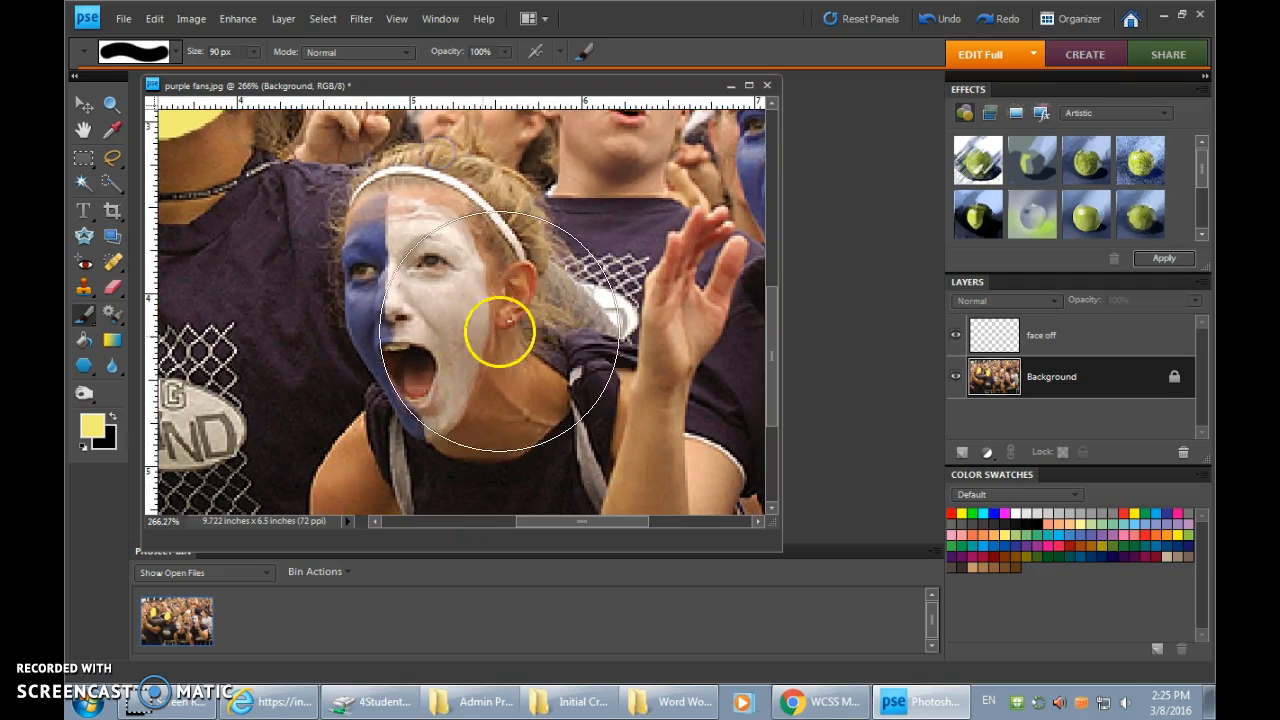
{"action": "left_click", "coordinate": [110, 158]}
{"action": "left_click_drag", "start_coordinate": [396, 189], "coordinate": [348, 228]}
{"action": "mouse_move", "coordinate": [366, 352]}
{"action": "left_mouse_down"}
{"action": "mouse_move", "coordinate": [421, 428]}
{"action": "mouse_move", "coordinate": [495, 350]}
{"action": "mouse_move", "coordinate": [466, 228]}
{"action": "mouse_move", "coordinate": [383, 186]}
{"action": "left_mouse_up"}
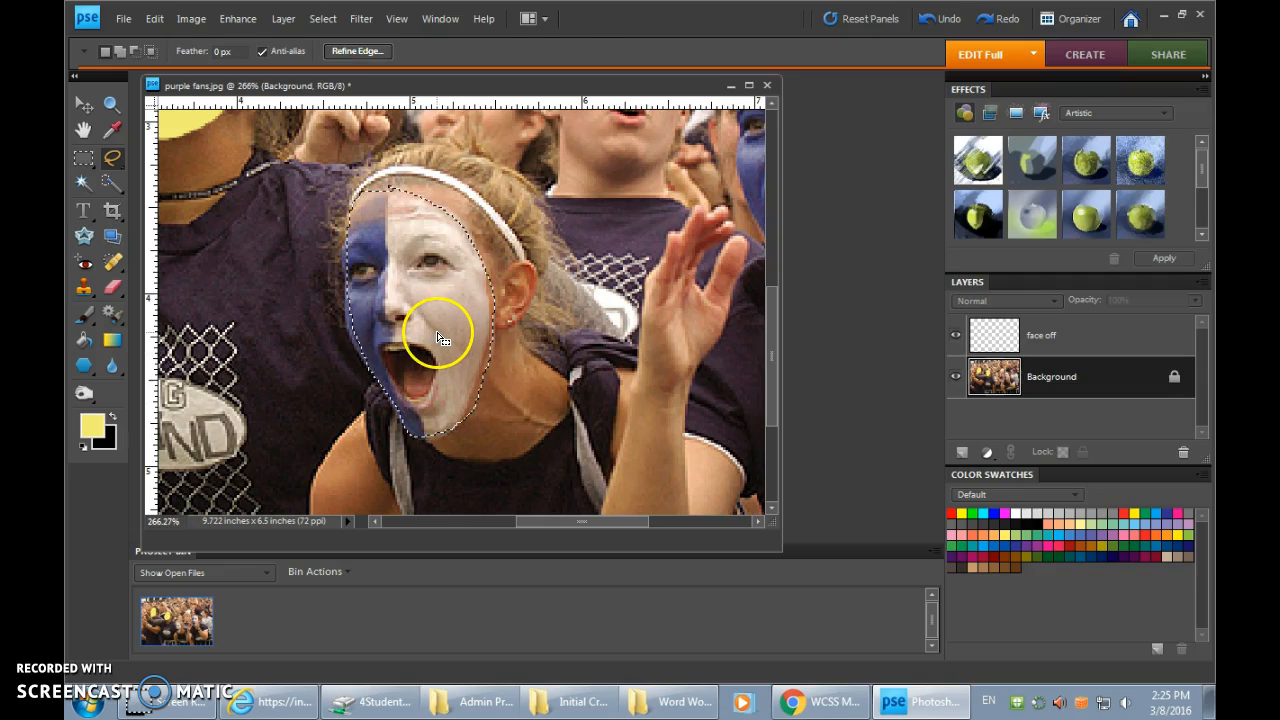
Brush yellow over the headband woman's entire selected face and deselect it.
{"action": "key", "text": "b"}
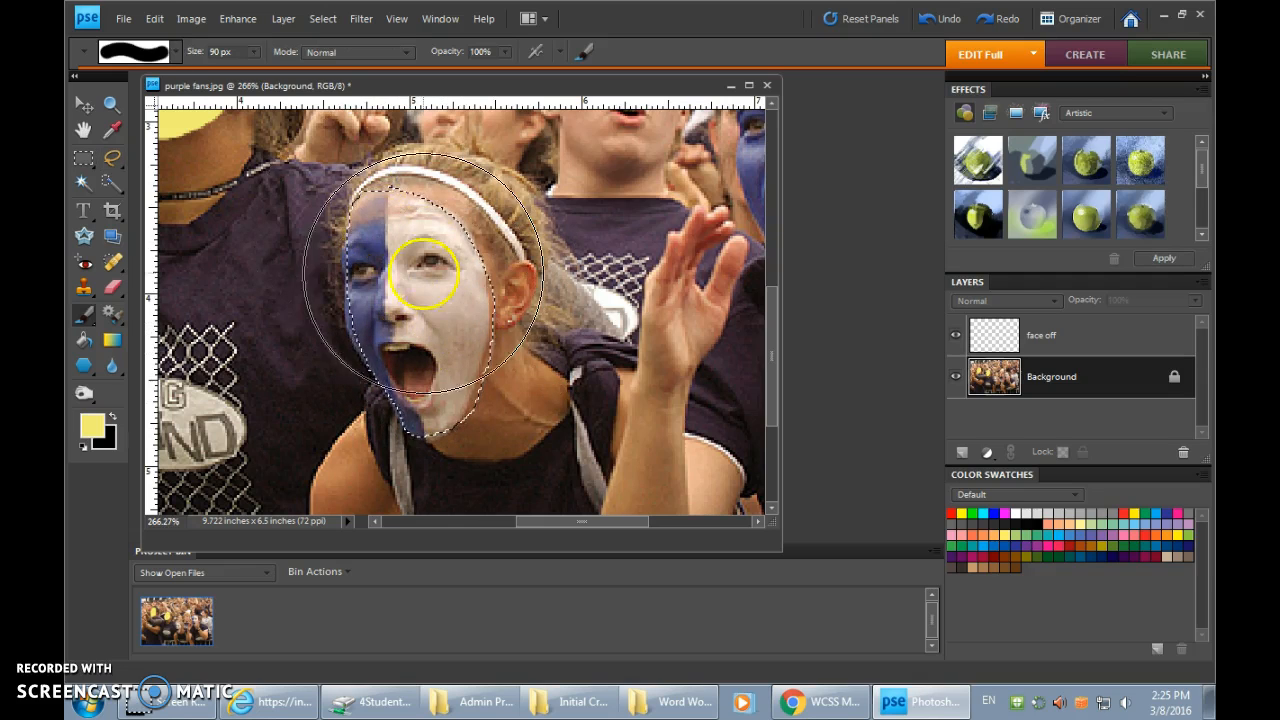
{"action": "left_click_drag", "start_coordinate": [380, 200], "coordinate": [435, 400]}
{"action": "left_click_drag", "start_coordinate": [612, 288], "coordinate": [463, 362]}
{"action": "key", "text": "ctrl+d"}
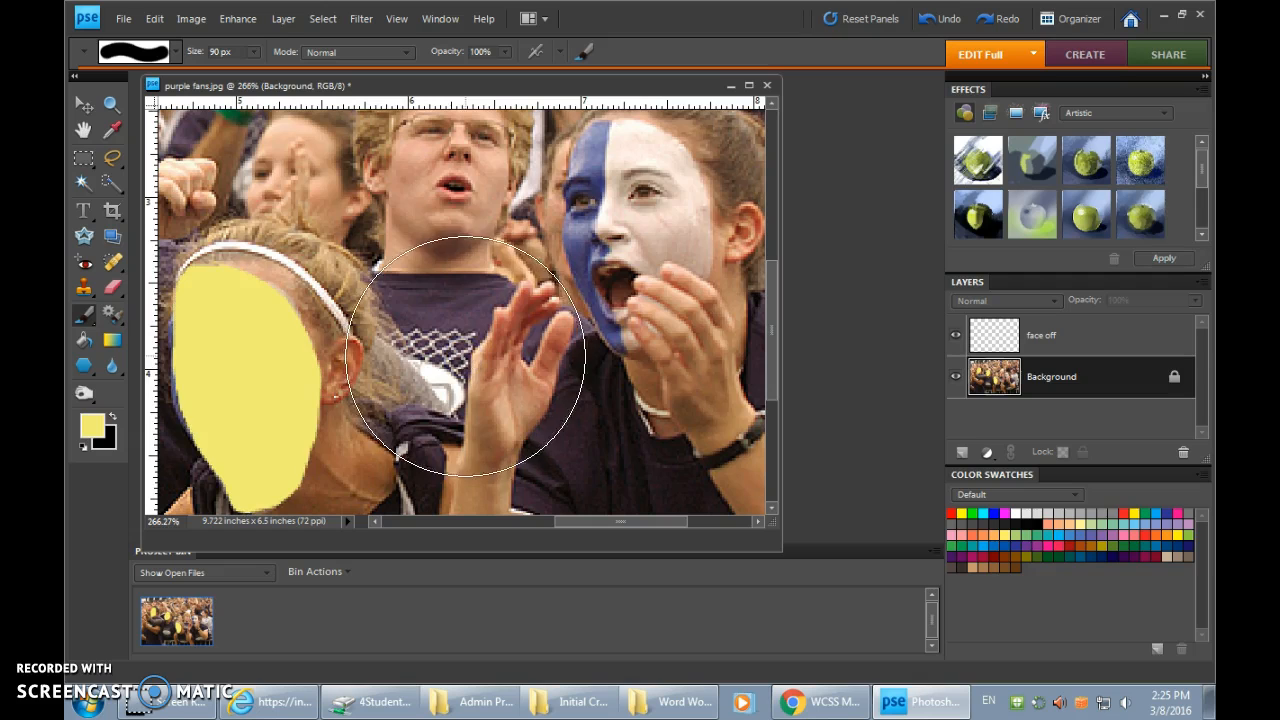
Lasso the painted face of the woman with her hands at her mouth, tracing around her fingers to leave them out.
{"action": "left_click_drag", "start_coordinate": [534, 302], "coordinate": [287, 382]}
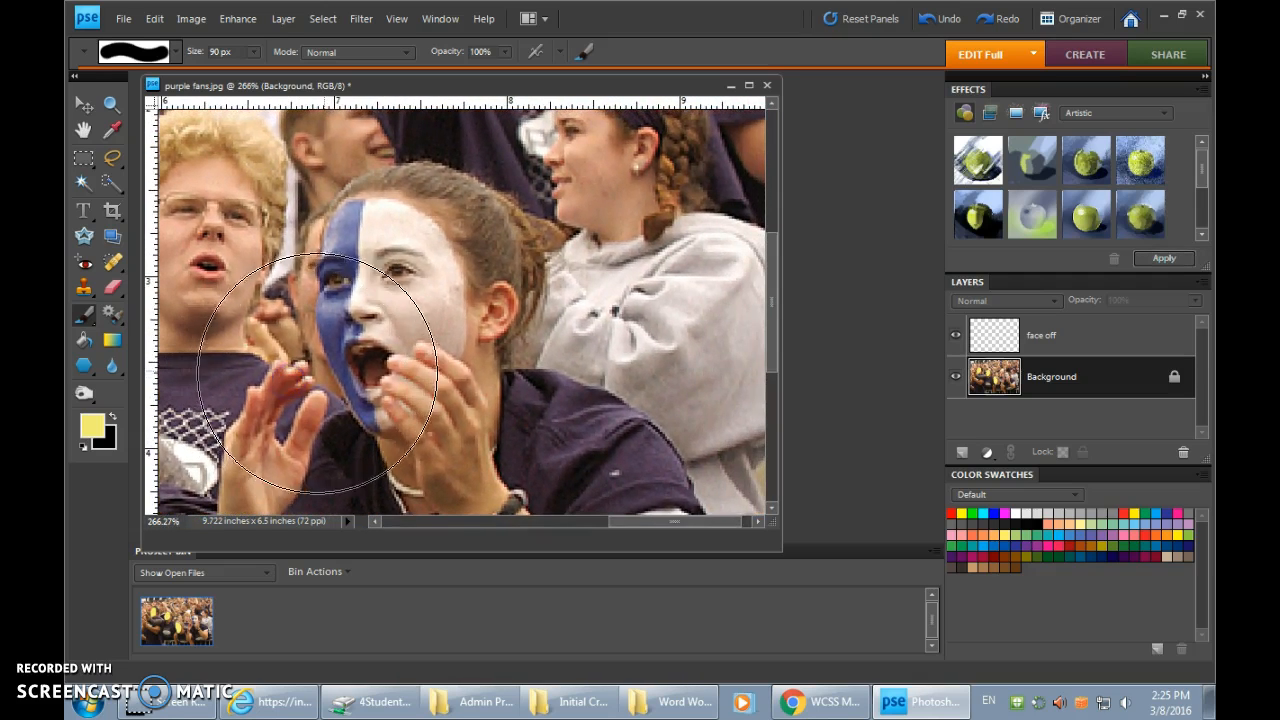
{"action": "key", "text": "l"}
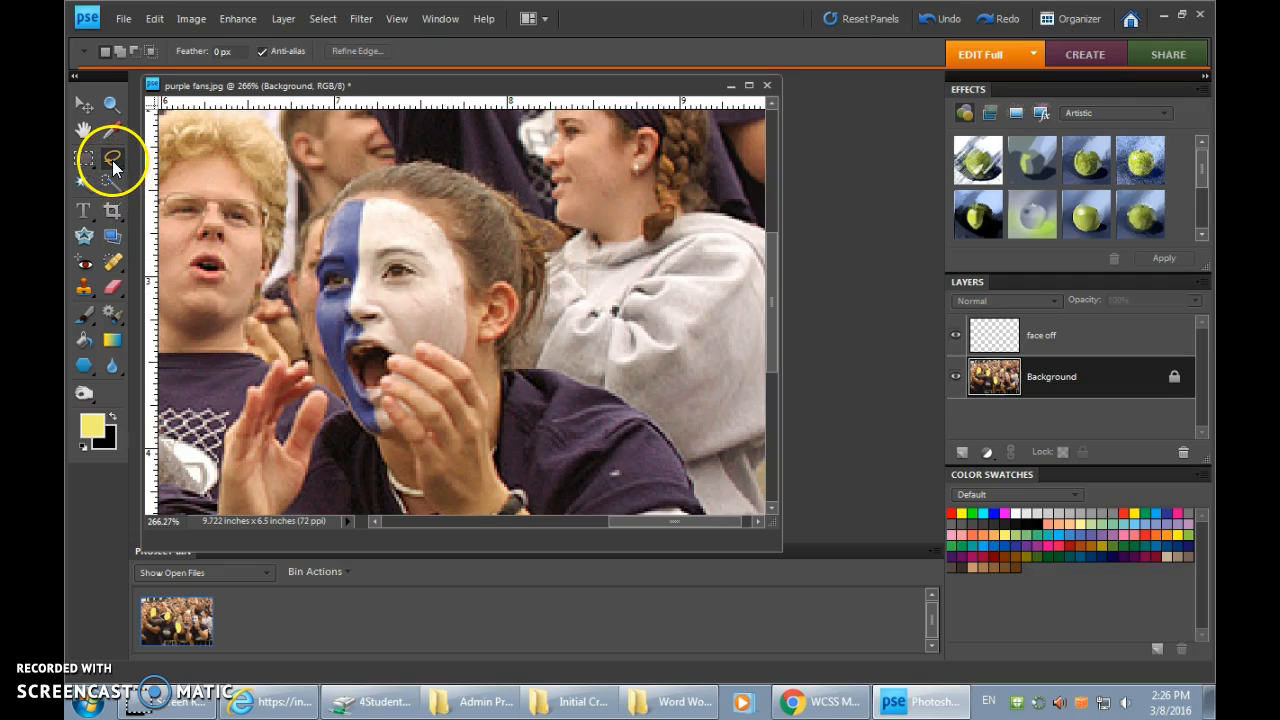
{"action": "mouse_move", "coordinate": [378, 352]}
{"action": "left_mouse_down"}
{"action": "mouse_move", "coordinate": [371, 429]}
{"action": "mouse_move", "coordinate": [345, 405]}
{"action": "mouse_move", "coordinate": [318, 300]}
{"action": "mouse_move", "coordinate": [322, 248]}
{"action": "mouse_move", "coordinate": [360, 200]}
{"action": "mouse_move", "coordinate": [438, 228]}
{"action": "mouse_move", "coordinate": [465, 312]}
{"action": "mouse_move", "coordinate": [458, 358]}
{"action": "mouse_move", "coordinate": [419, 343]}
{"action": "mouse_move", "coordinate": [381, 376]}
{"action": "mouse_move", "coordinate": [392, 436]}
{"action": "mouse_move", "coordinate": [372, 438]}
{"action": "left_mouse_up"}
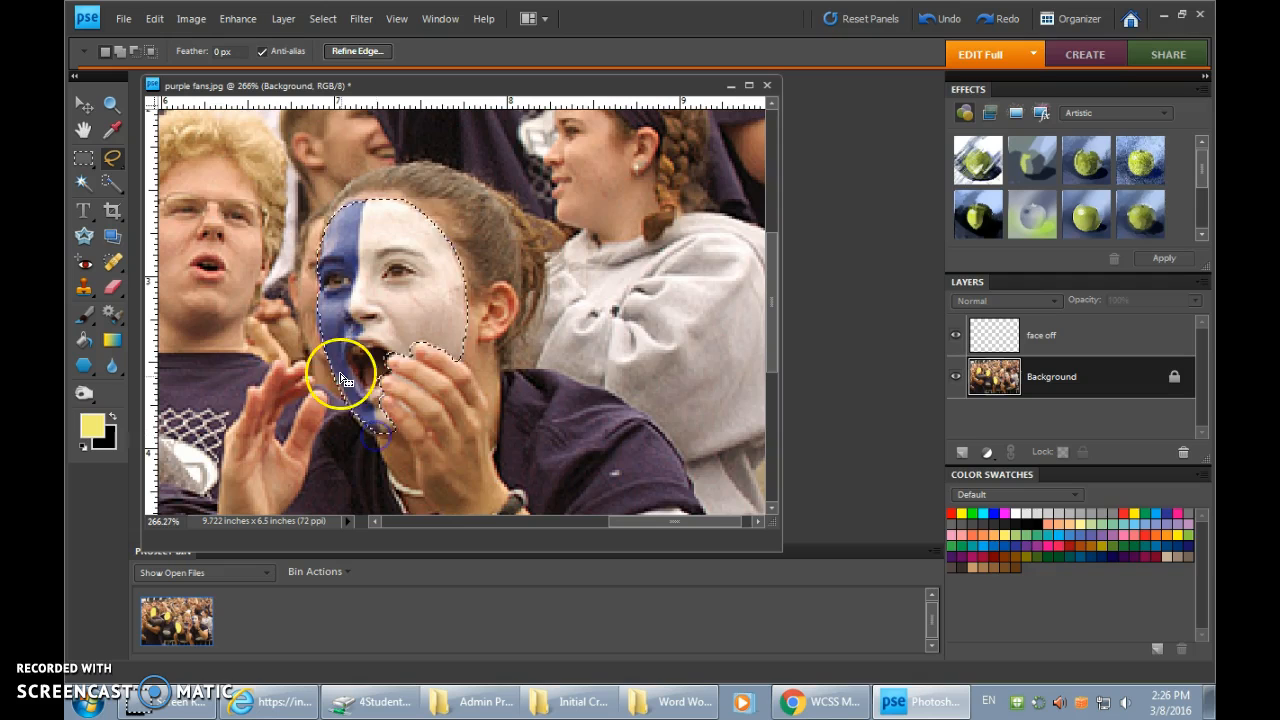
Paint the selected face behind the raised hands yellow with the Brush tool and drop the selection.
{"action": "key", "text": "b"}
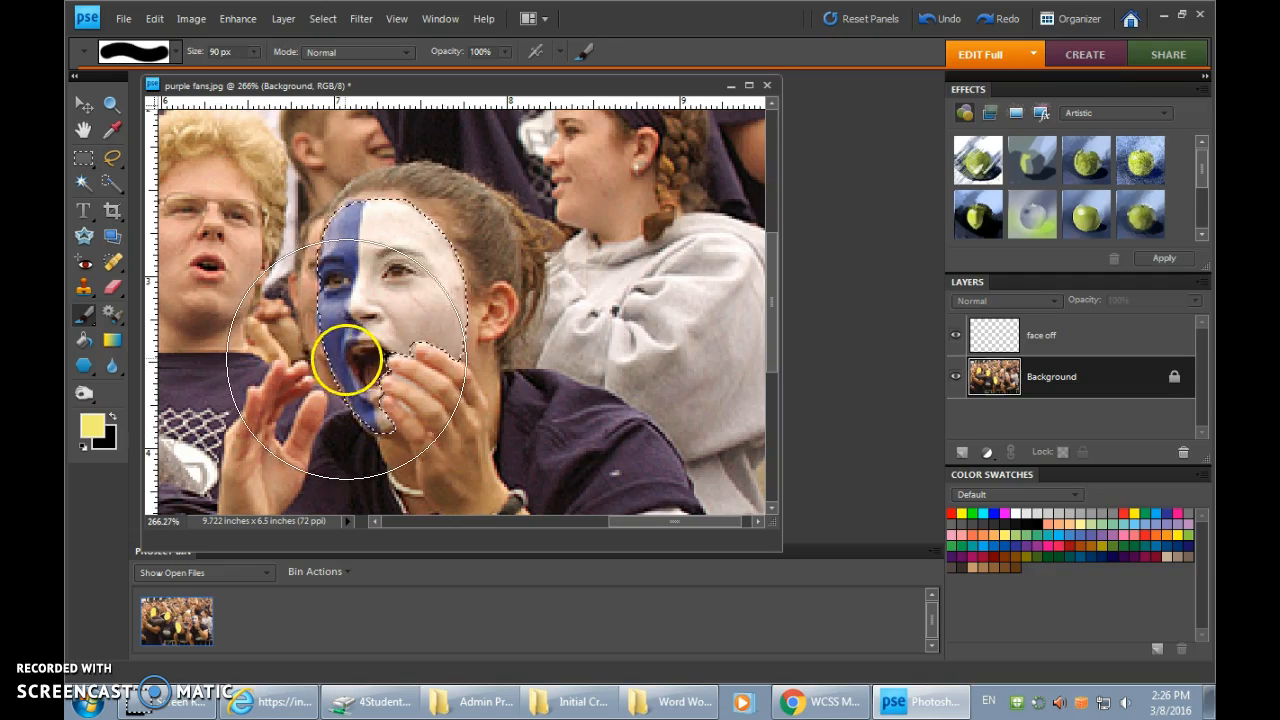
{"action": "mouse_move", "coordinate": [397, 397]}
{"action": "left_mouse_down"}
{"action": "mouse_move", "coordinate": [365, 342]}
{"action": "mouse_move", "coordinate": [372, 253]}
{"action": "mouse_move", "coordinate": [411, 256]}
{"action": "mouse_move", "coordinate": [375, 384]}
{"action": "mouse_move", "coordinate": [418, 388]}
{"action": "left_mouse_up"}
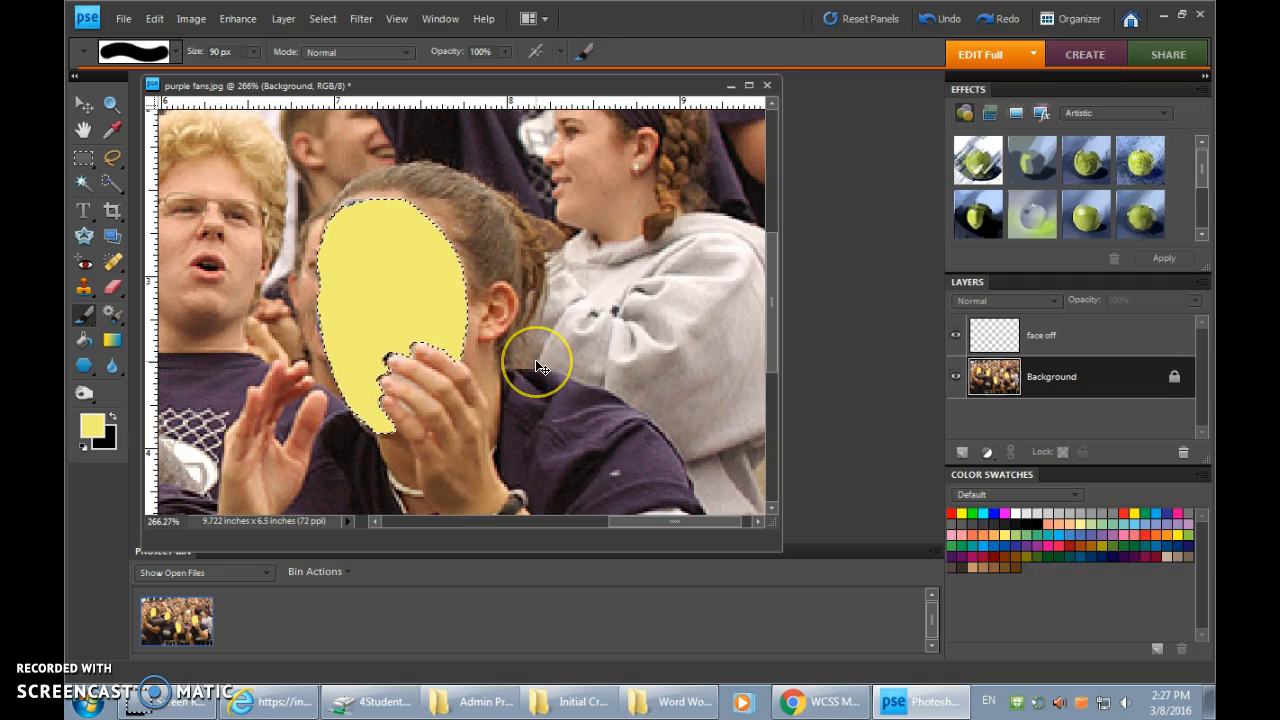
{"action": "key", "text": "ctrl+d"}
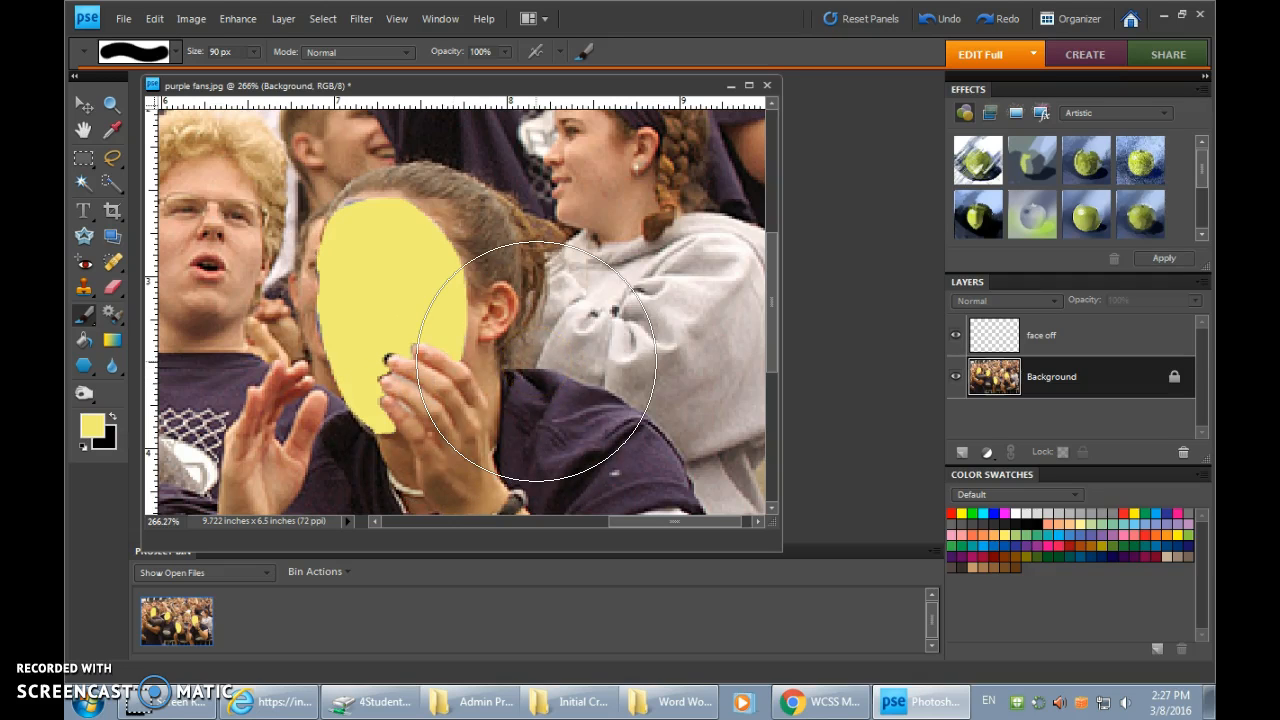
Fit the whole photo in its window to review the yellow-covered faces.
{"action": "key", "text": "ctrl+0"}
{"action": "left_click", "coordinate": [573, 383]}
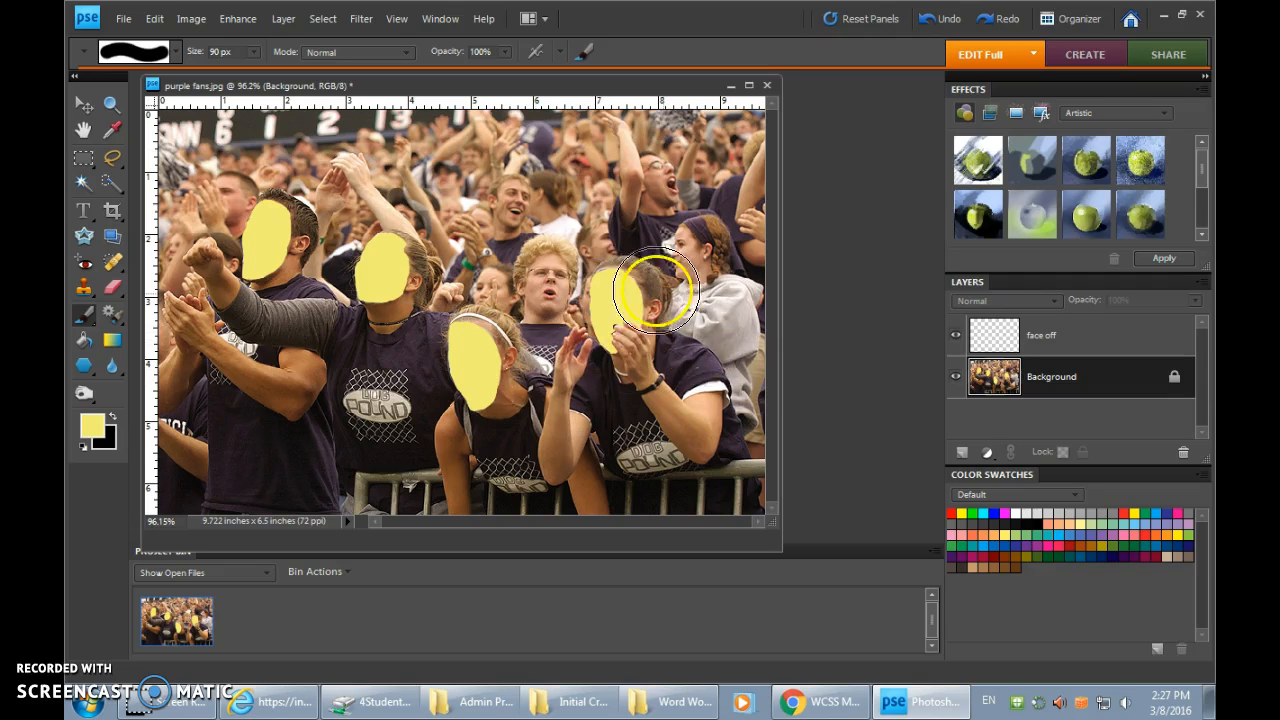
{"action": "left_click", "coordinate": [606, 288]}
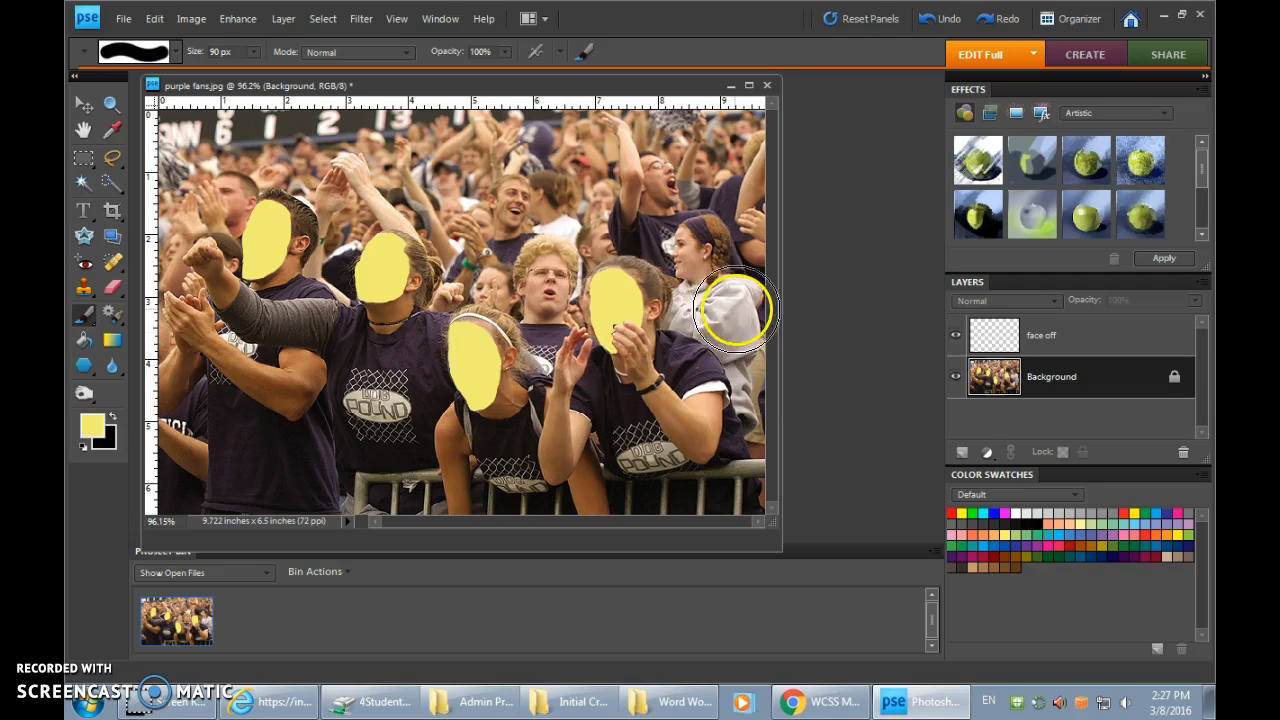